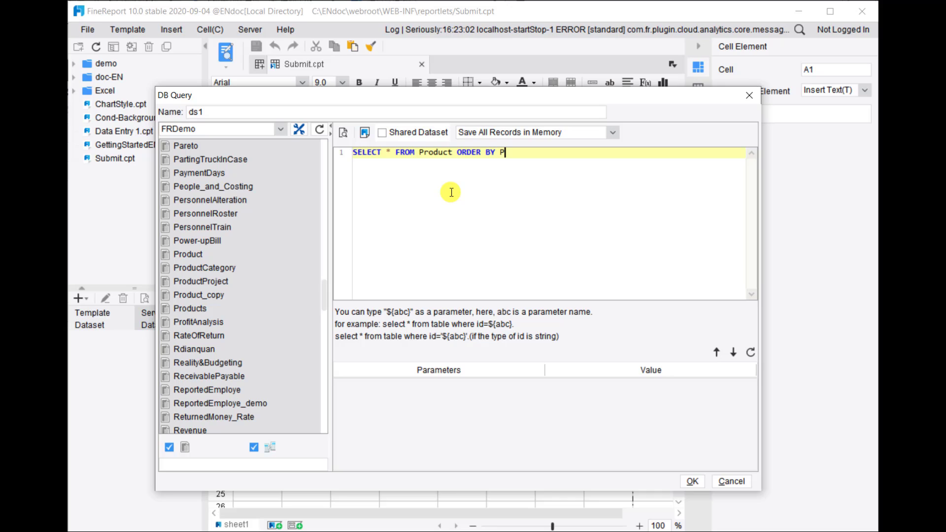
# - Complete the ds1 query as SELECT * FROM Product ORDER BY ProductID and create the dataset after previewing its data
pyautogui.write('tID')
pyautogui.click(343, 144)
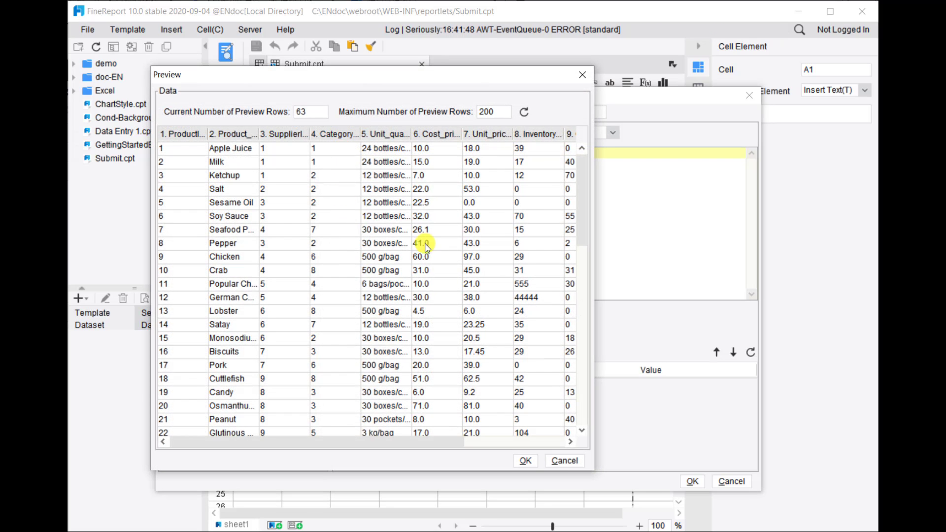
pyautogui.click(526, 461)
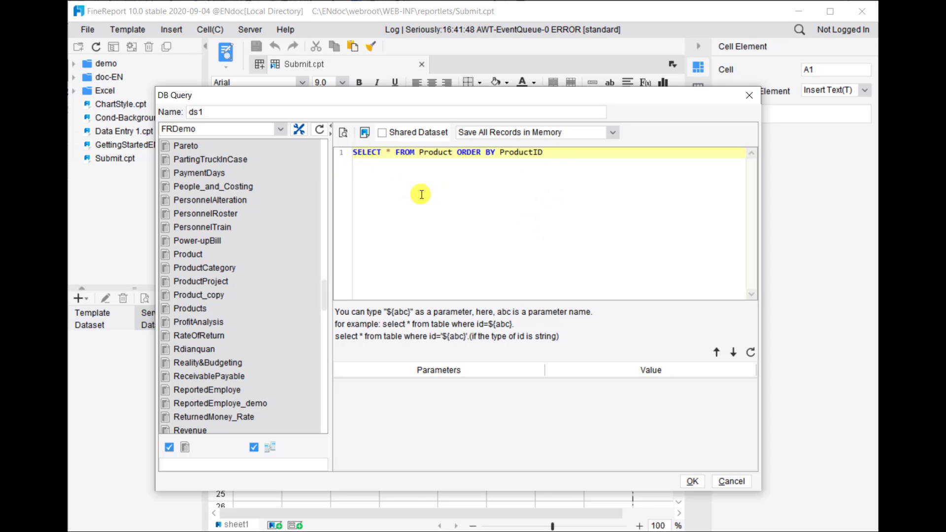
pyautogui.click(692, 482)
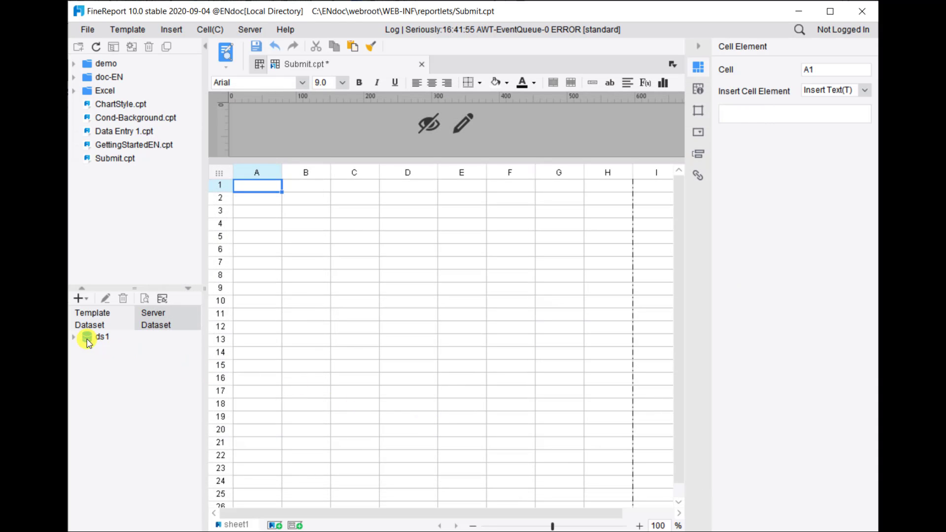
# - Insert the ds1 fields ProductID, Product_name, Cost_price and Unit_price into the sheet from left to right, starting at cell A2
pyautogui.click(74, 339)
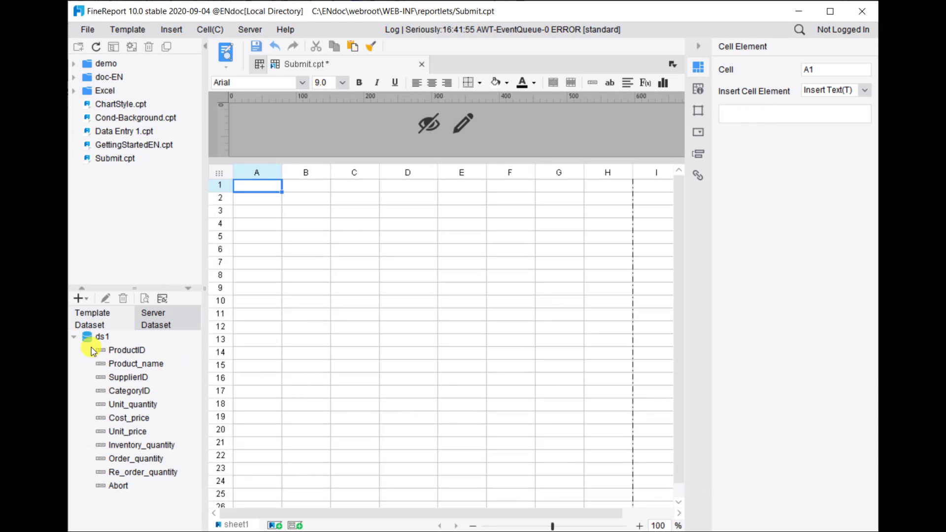
pyautogui.click(134, 351)
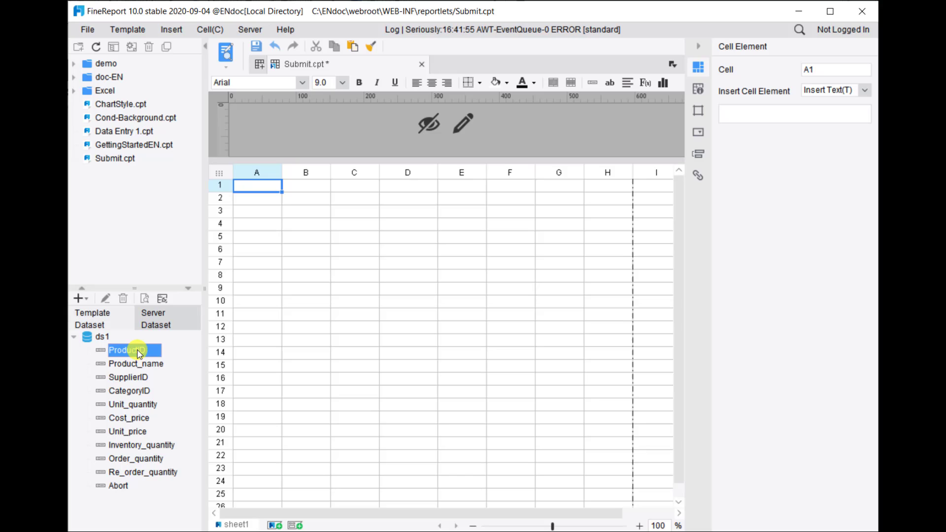
pyautogui.keyDown('shift'); pyautogui.click(159, 365); pyautogui.keyUp('shift')
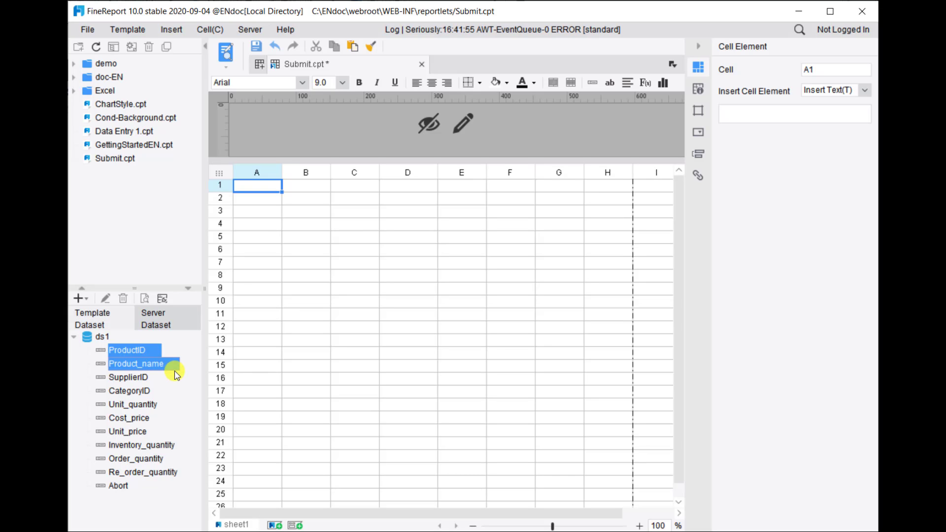
pyautogui.keyDown('ctrl'); pyautogui.click(143, 418); pyautogui.keyUp('ctrl')
pyautogui.keyDown('ctrl'); pyautogui.click(148, 433); pyautogui.keyUp('ctrl')
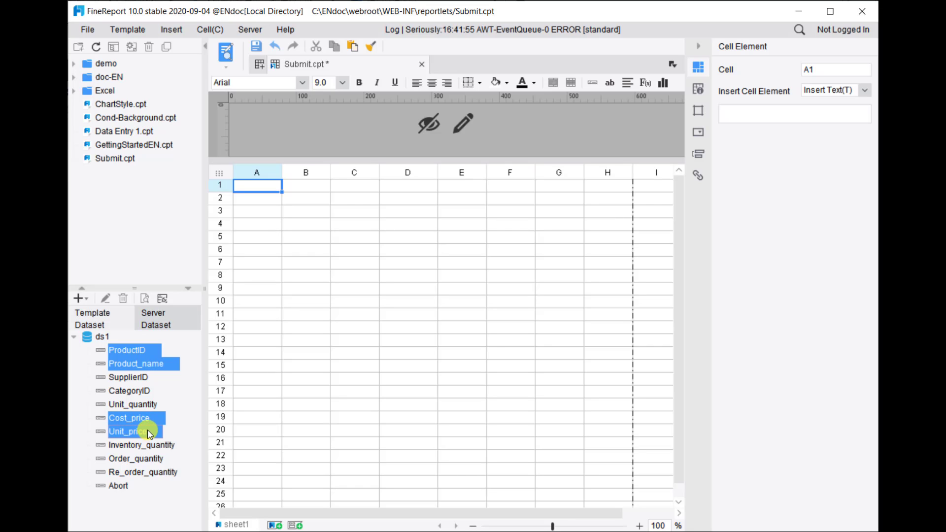
pyautogui.moveTo(148, 425); pyautogui.dragTo(264, 202)
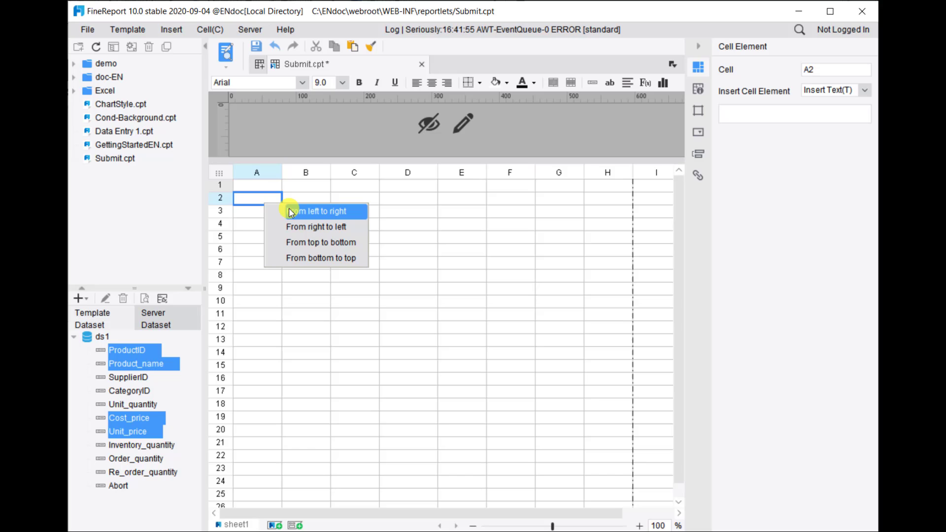
pyautogui.click(335, 212)
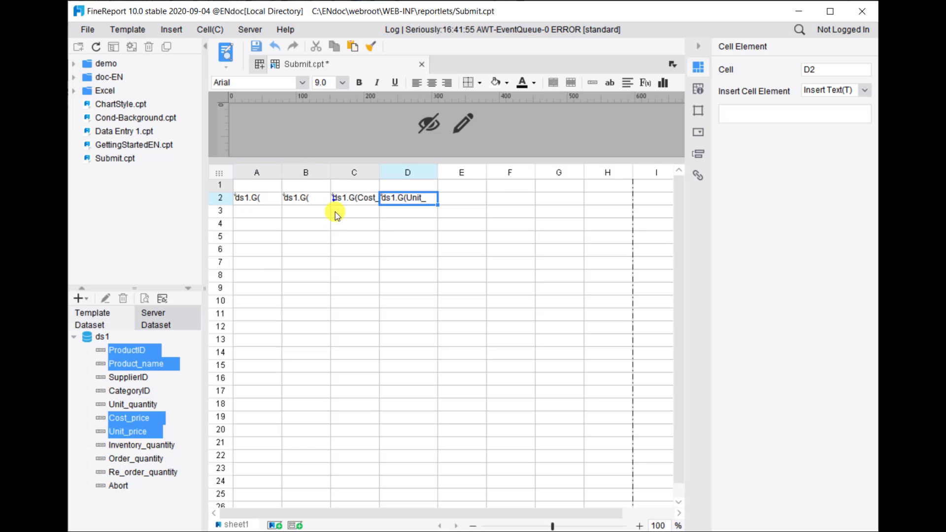
# - Enter the column headers ID, Product, Cost and Unit Price in cells A1 to D1
pyautogui.click(266, 183)
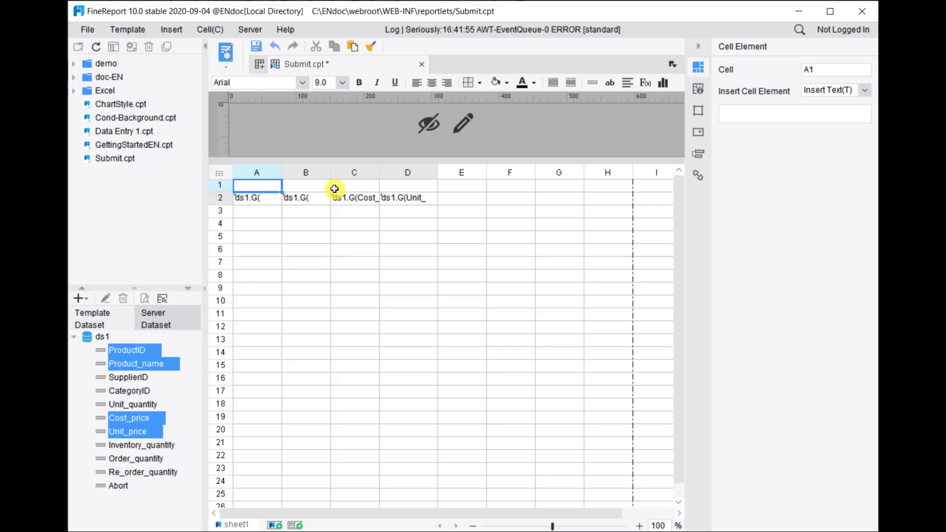
pyautogui.write('ID')
pyautogui.press('Tab')
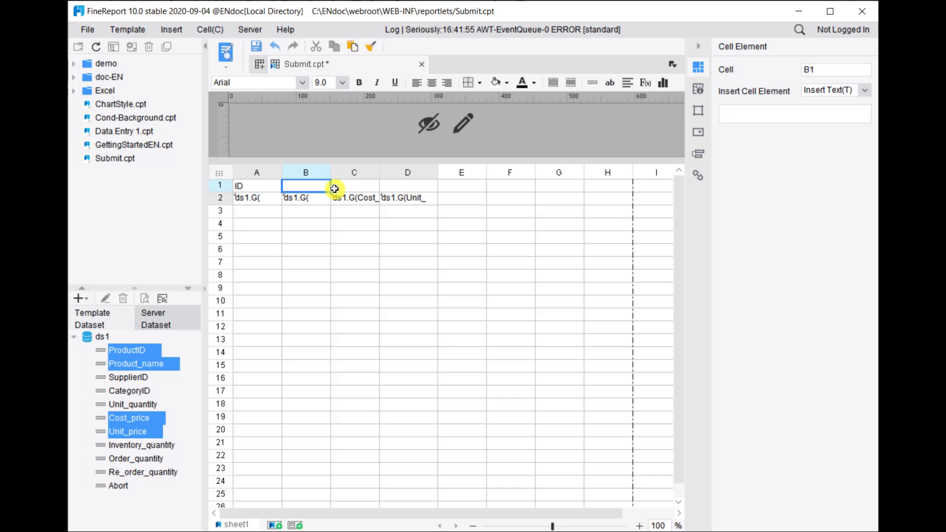
pyautogui.write('pr')
pyautogui.press('BackSpace')
pyautogui.press('BackSpace')
pyautogui.write('Product')
pyautogui.press('Tab')
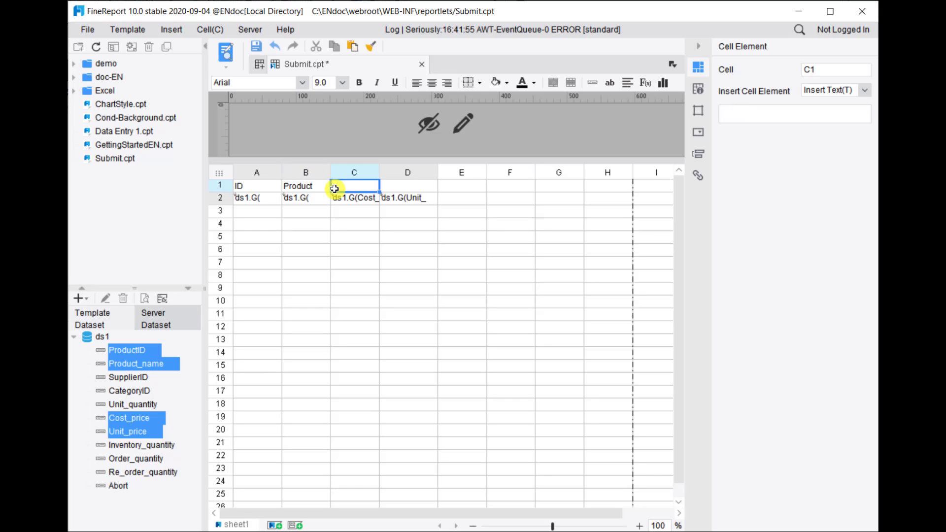
pyautogui.write('Cost')
pyautogui.press('Tab')
pyautogui.write('Un')
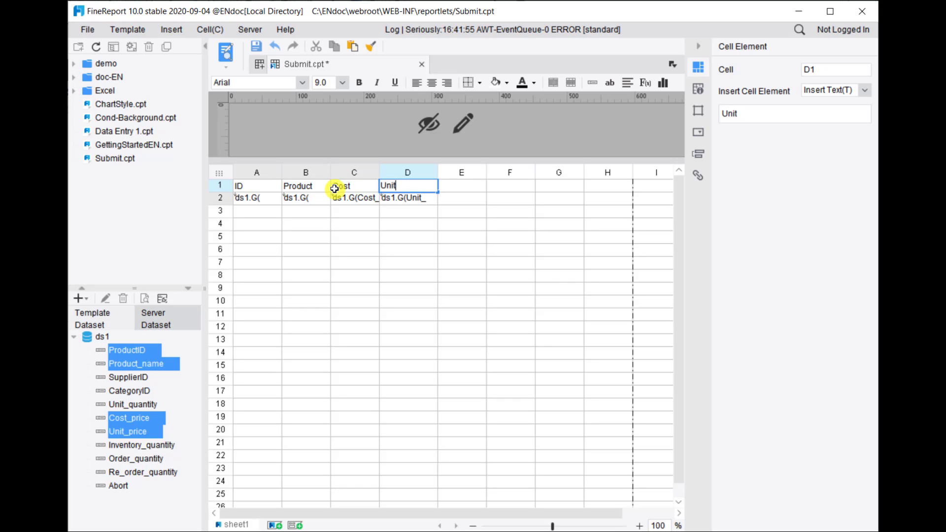
pyautogui.write('it Pro')
pyautogui.press('BackSpace')
pyautogui.write('ice')
pyautogui.click(315, 221)
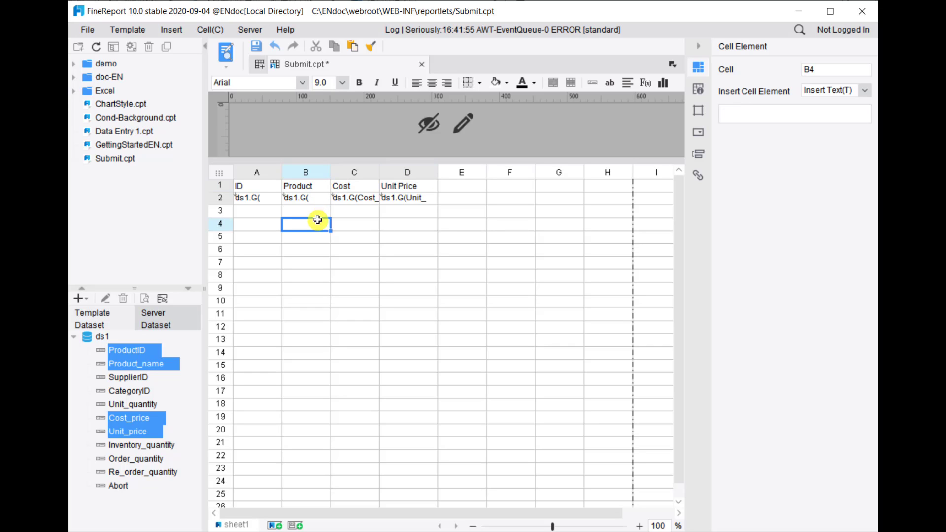
# - Center the contents of cells A1 to D2 and apply borders around every cell
pyautogui.moveTo(254, 188); pyautogui.dragTo(413, 197)
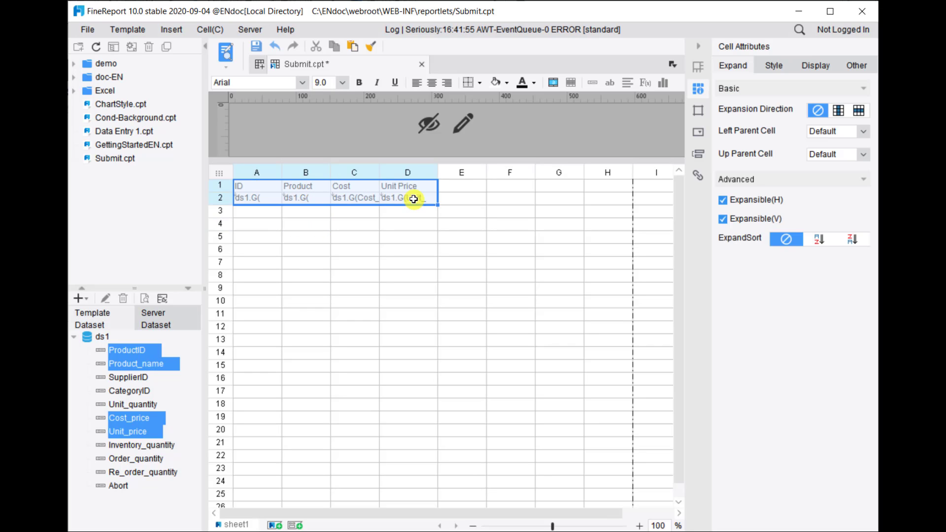
pyautogui.click(432, 82)
pyautogui.click(481, 84)
pyautogui.click(485, 127)
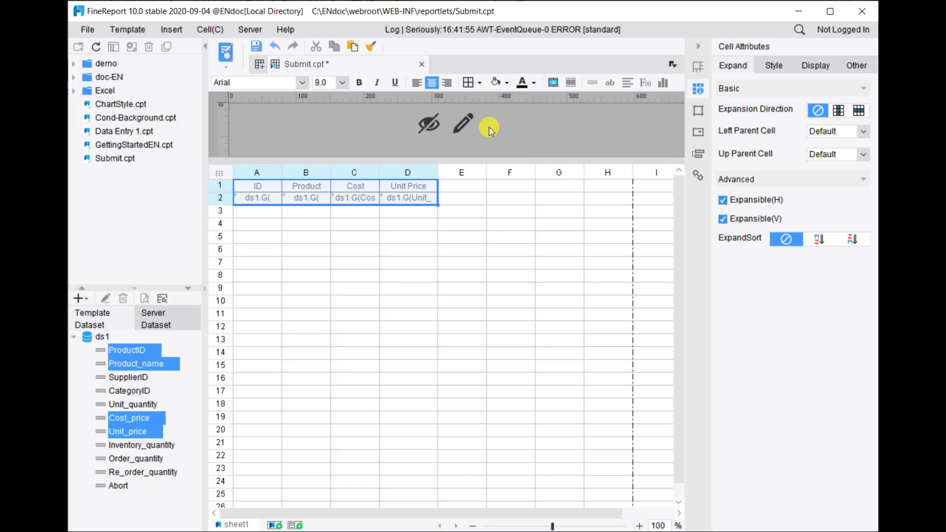
pyautogui.click(351, 236)
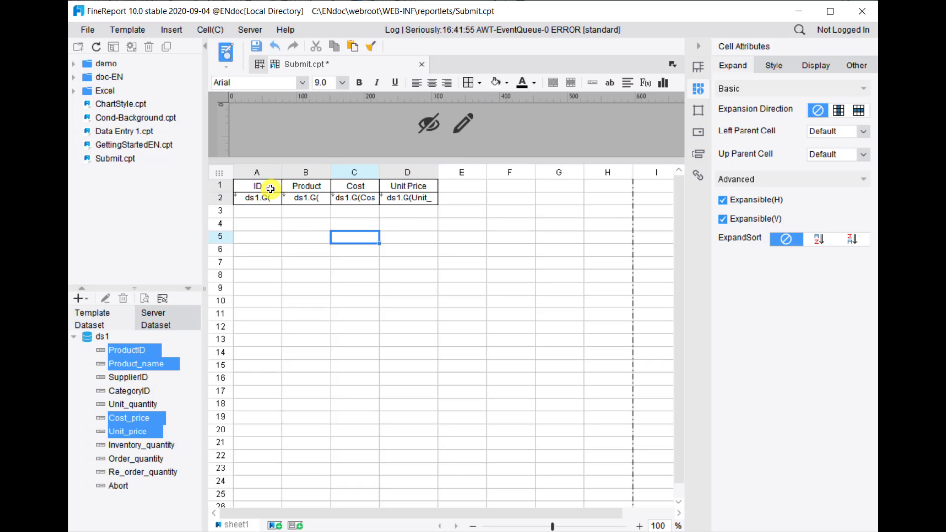
# - Fill the header cells A1 to D1 with a light blue background
pyautogui.moveTo(259, 186); pyautogui.dragTo(400, 186)
pyautogui.click(506, 83)
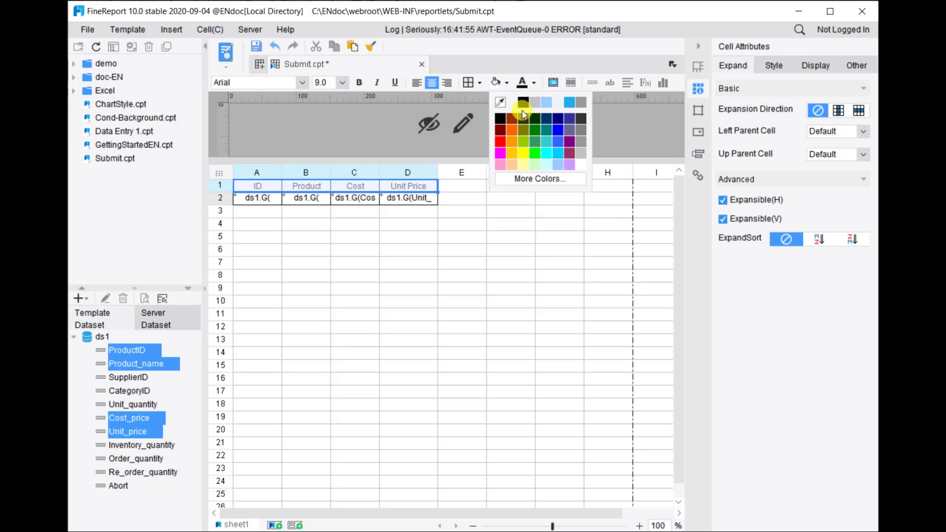
pyautogui.click(563, 168)
pyautogui.click(482, 209)
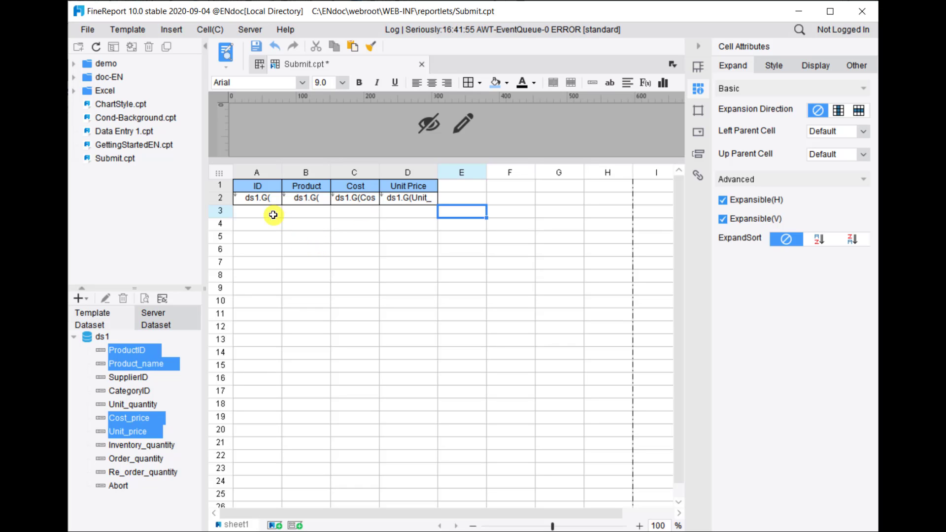
# - Assign a Text Field widget to the data cells A2 to D2
pyautogui.moveTo(264, 198); pyautogui.dragTo(417, 201)
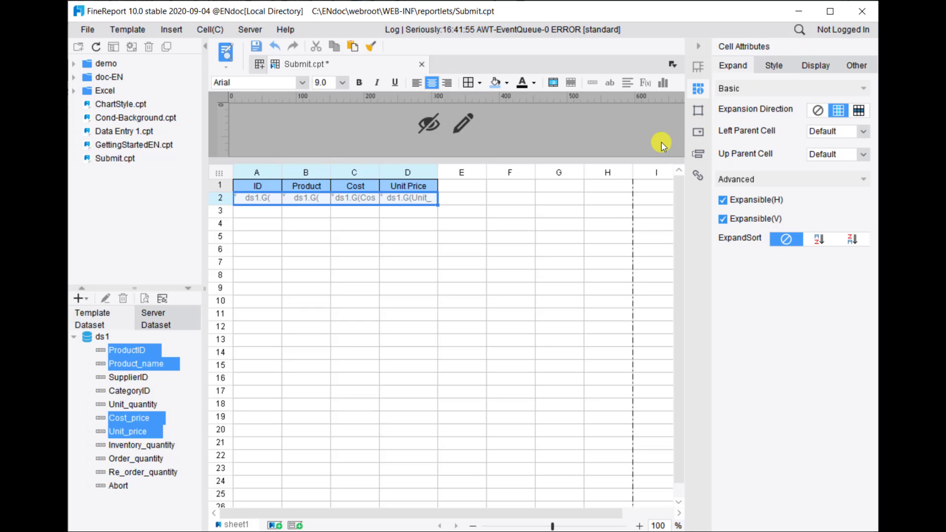
pyautogui.click(699, 134)
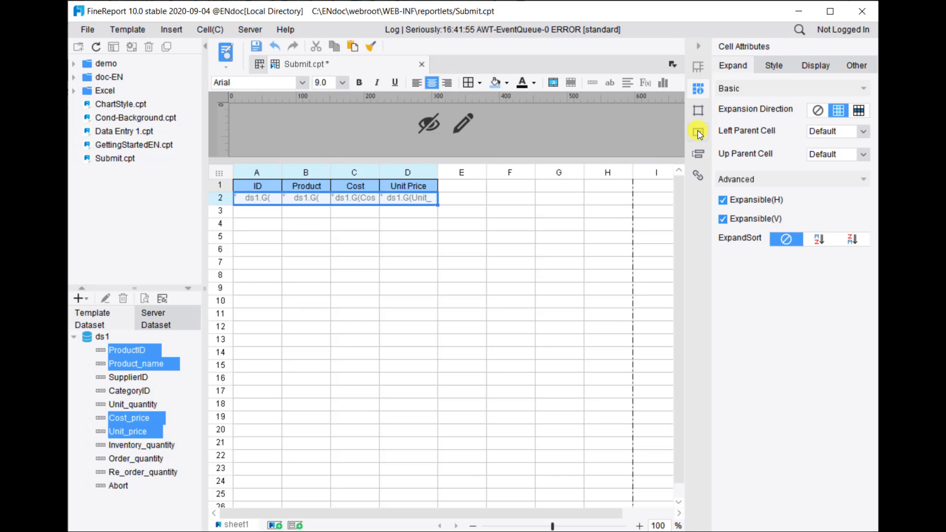
pyautogui.click(799, 73)
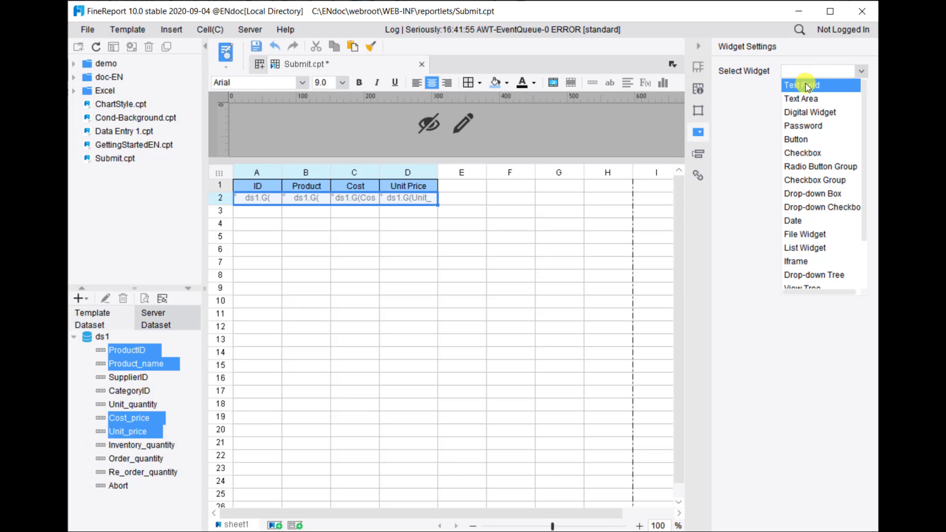
pyautogui.click(806, 87)
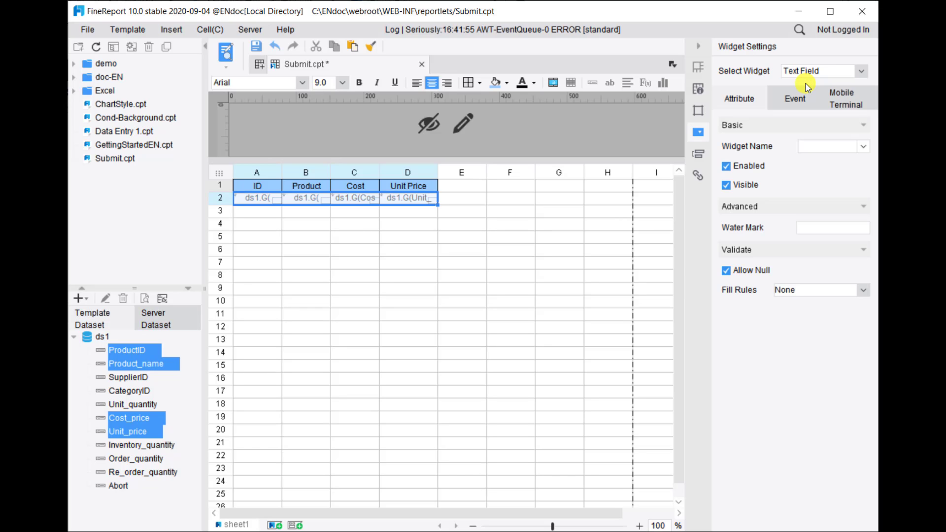
pyautogui.click(298, 214)
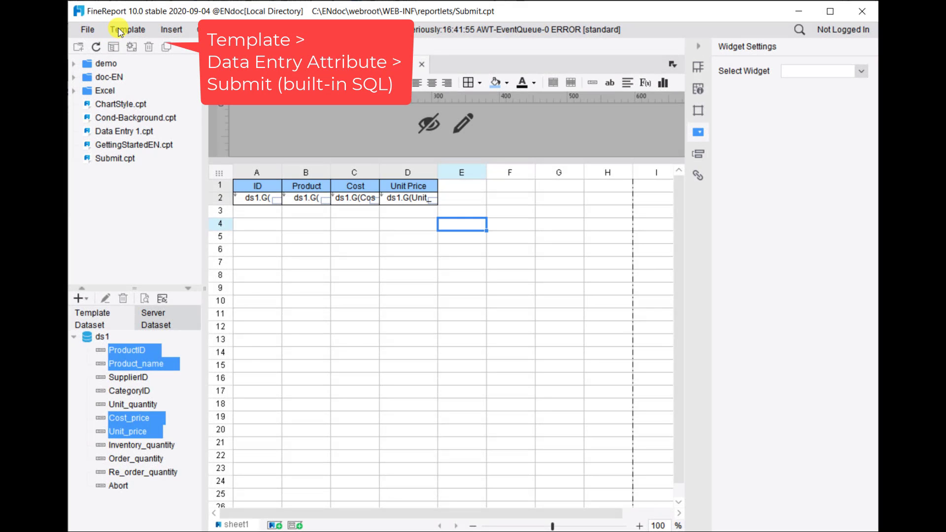
# - Add a Built-in SQL submission in the template's data entry attributes
pyautogui.click(124, 31)
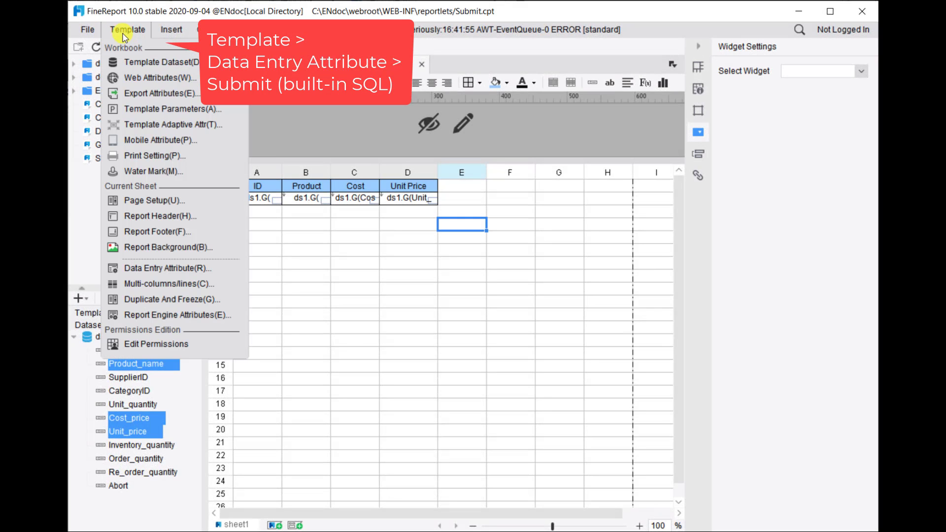
pyautogui.click(208, 270)
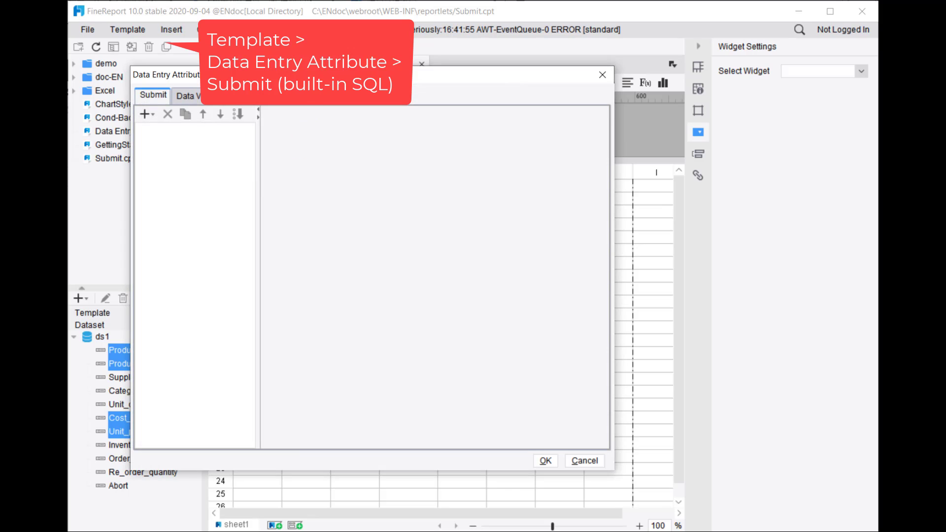
pyautogui.click(220, 137)
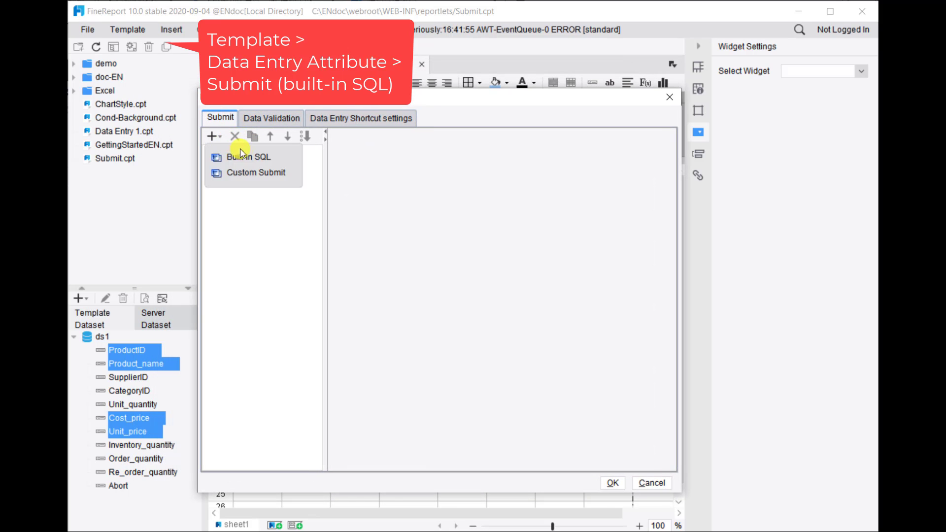
pyautogui.click(245, 153)
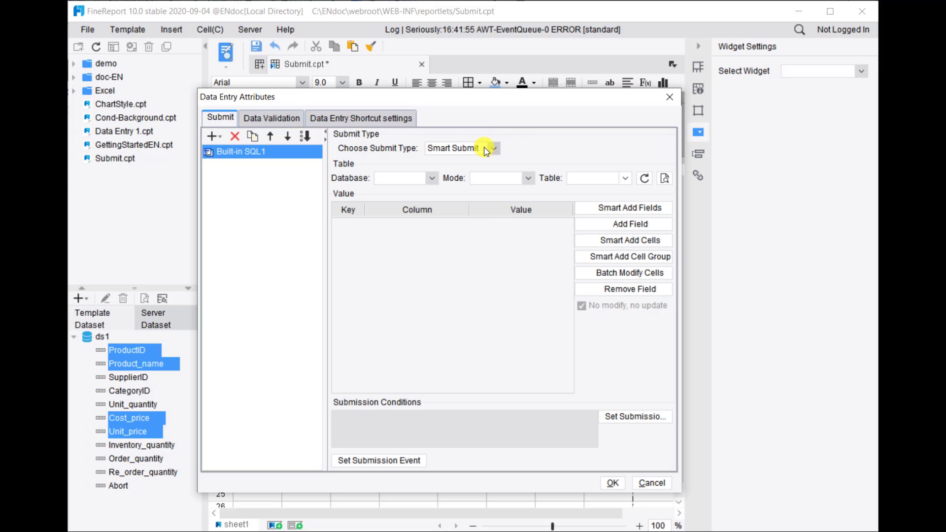
# - Set the submission's database to FRDemo and its target table to Product
pyautogui.click(433, 178)
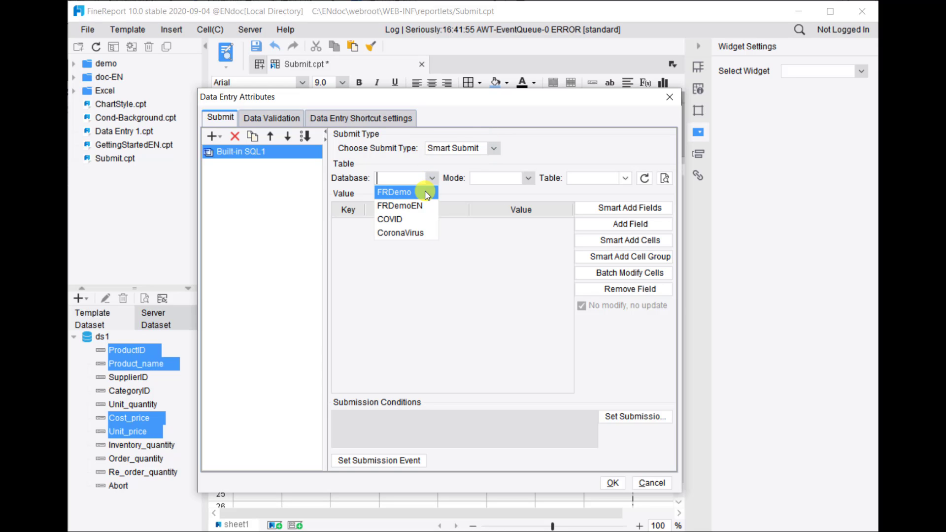
pyautogui.click(429, 190)
pyautogui.click(576, 179)
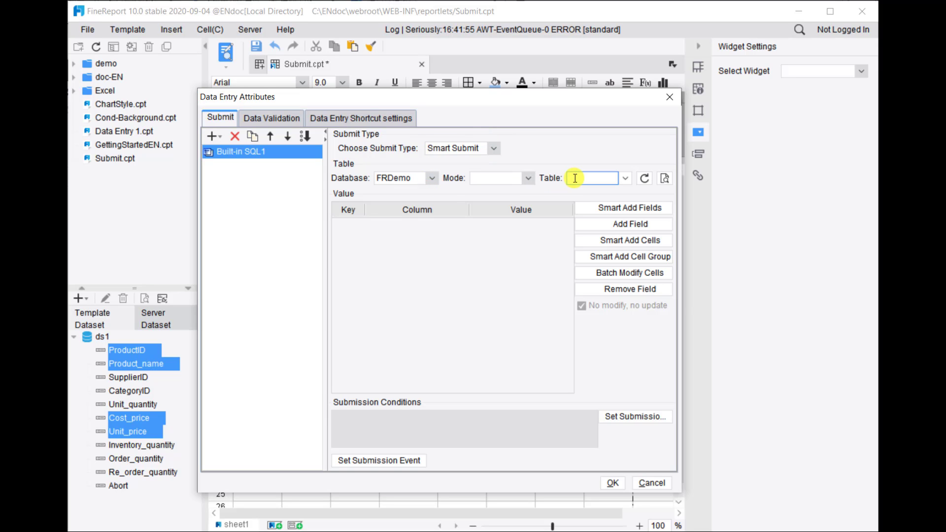
pyautogui.write('Product')
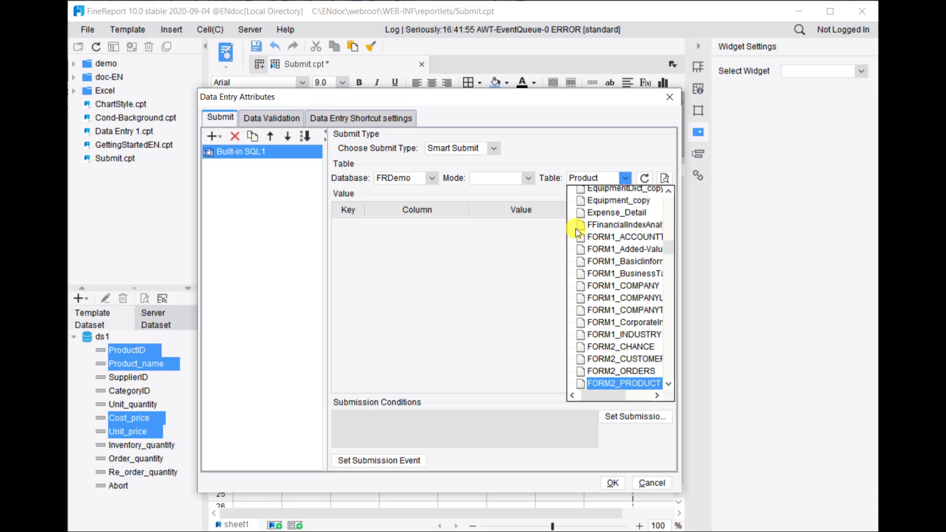
pyautogui.scroll(-15, 596, 237)
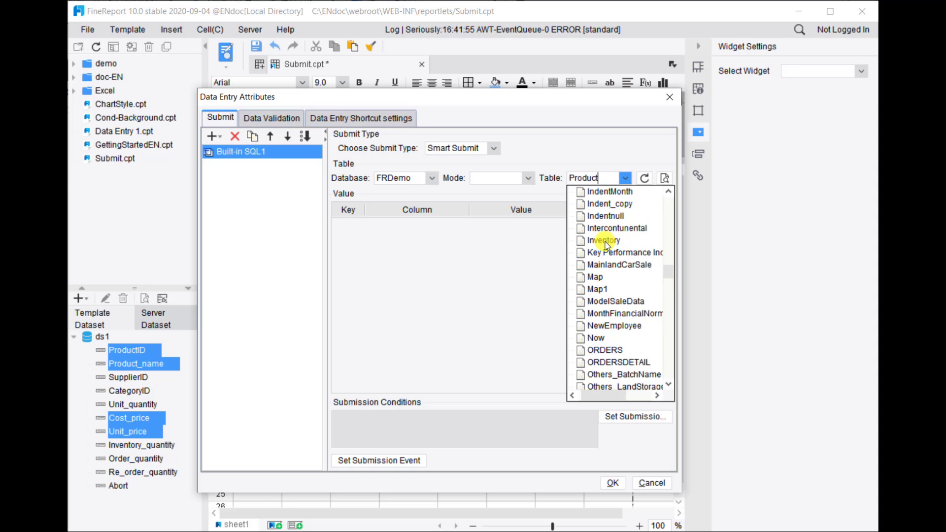
pyautogui.scroll(-1, 633, 281)
pyautogui.click(614, 256)
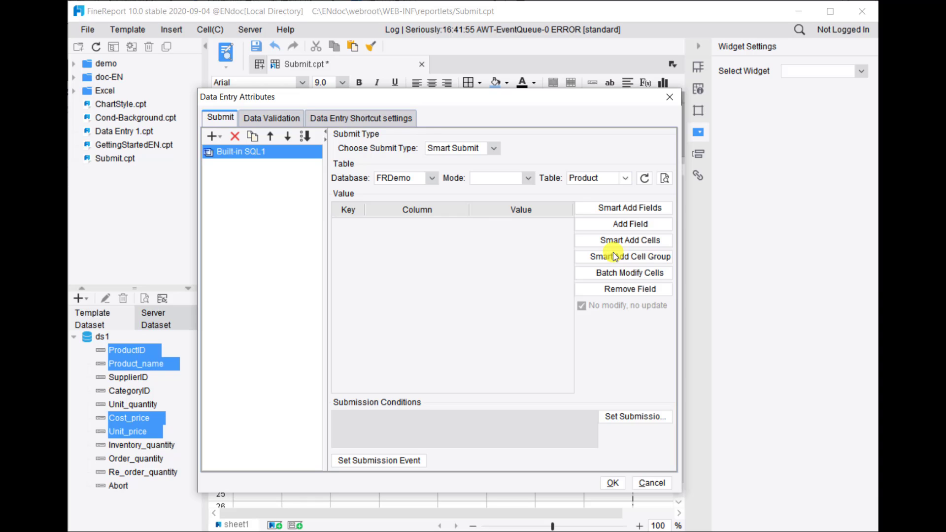
# - Smart-add only the ProductID, Product_name, Cost_price and Unit_price fields to the Built-in SQL submission
pyautogui.click(595, 209)
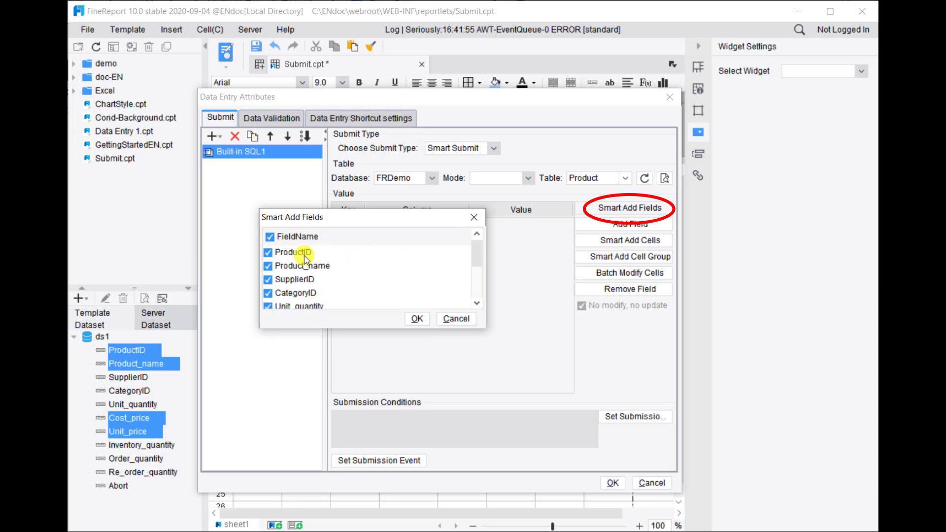
pyautogui.click(268, 280)
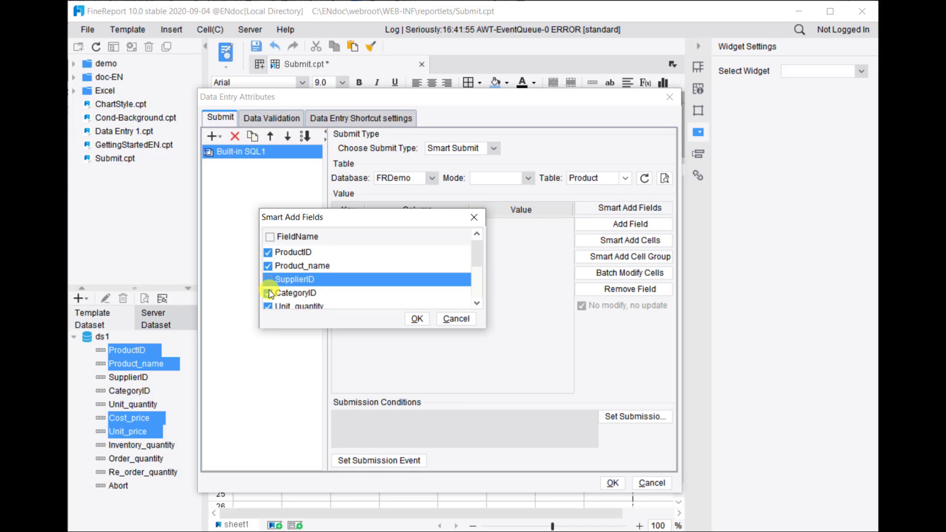
pyautogui.click(269, 293)
pyautogui.click(268, 236)
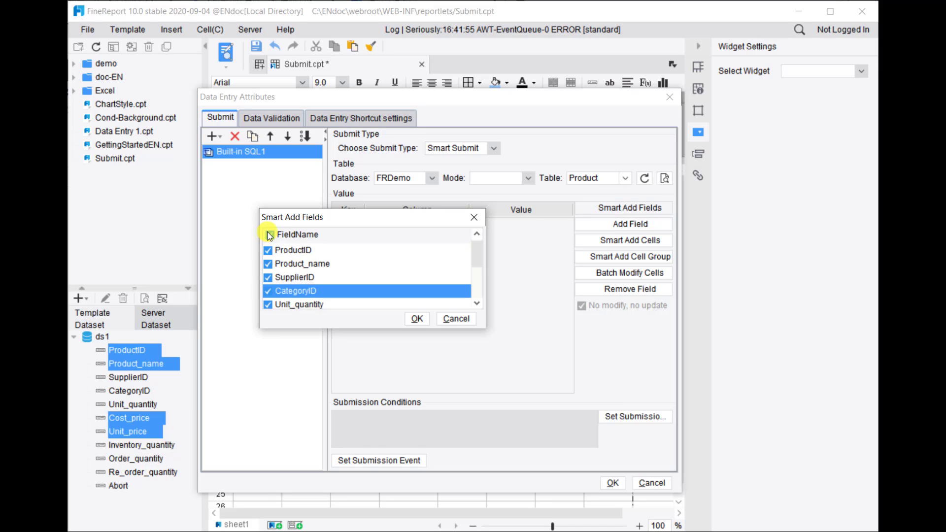
pyautogui.click(269, 235)
pyautogui.click(271, 250)
pyautogui.click(271, 264)
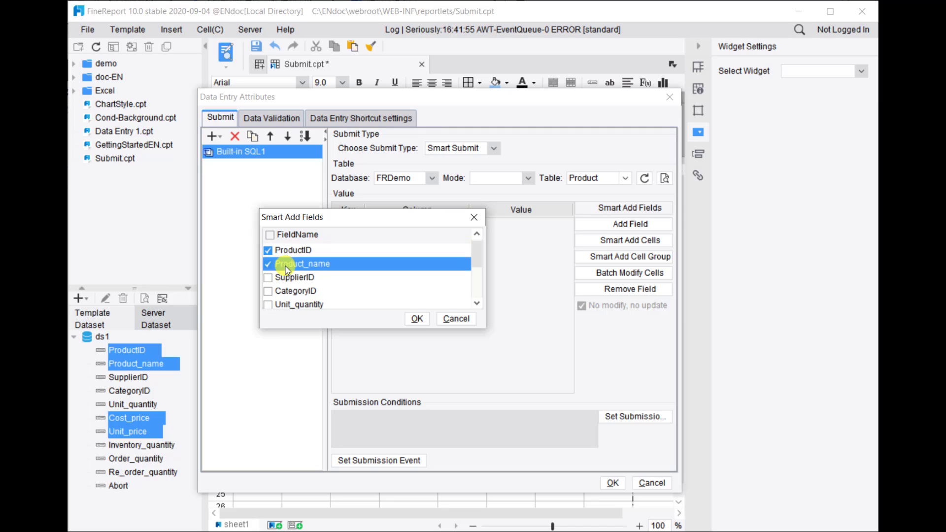
pyautogui.scroll(-2, 276, 269)
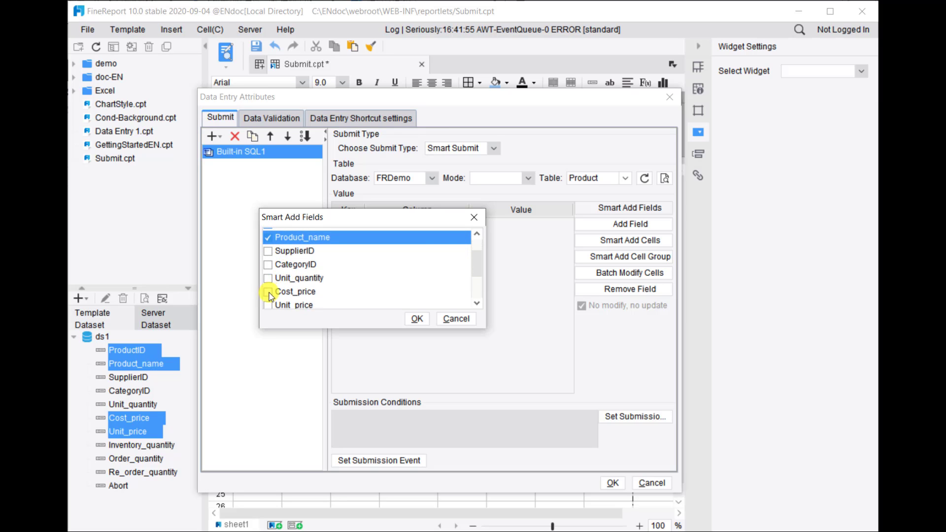
pyautogui.click(268, 293)
pyautogui.click(268, 305)
pyautogui.click(416, 320)
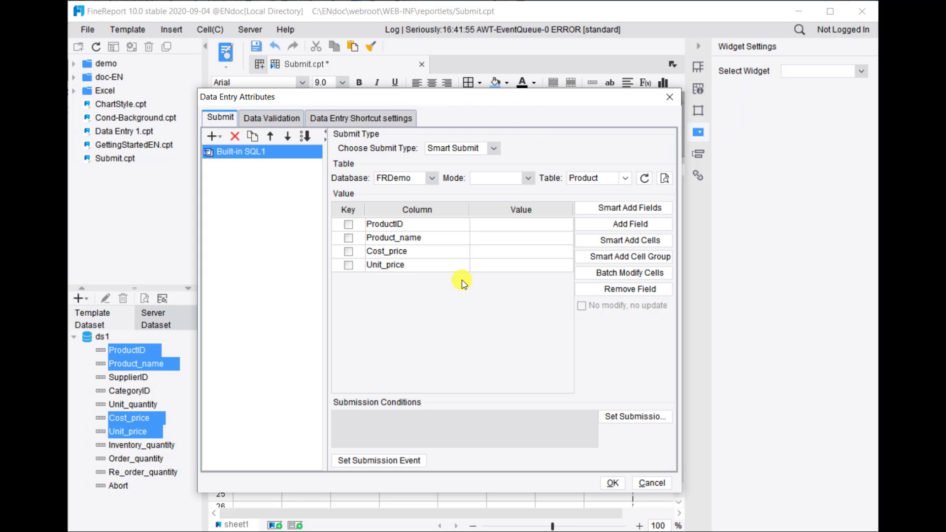
# - Bind the submission columns with Smart Add Cells: ProductID to A2, Product_name to B2, Cost_price to C2 and Unit_price to D2
pyautogui.click(638, 245)
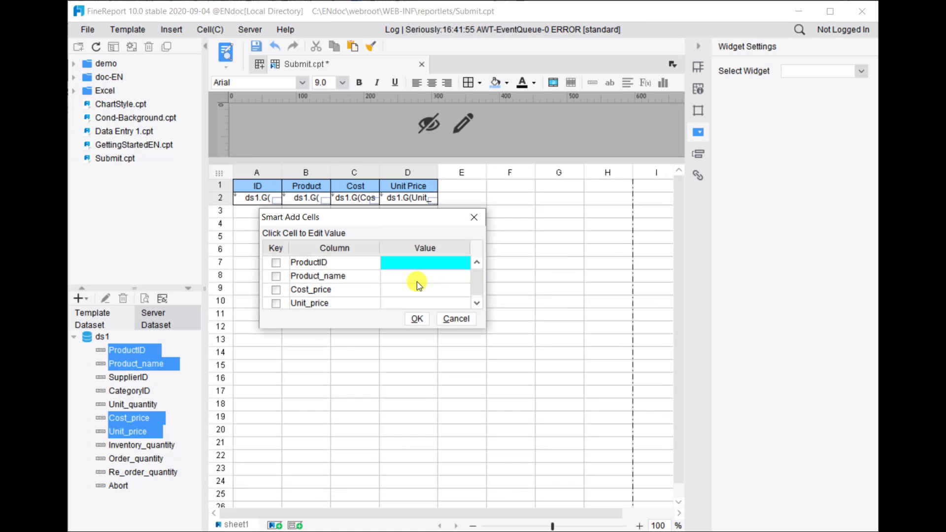
pyautogui.moveTo(321, 218); pyautogui.dragTo(291, 258)
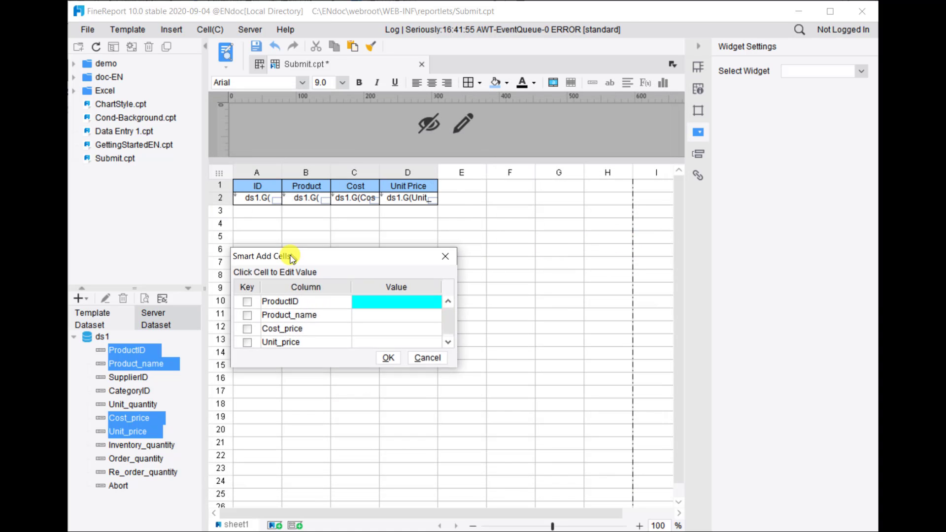
pyautogui.click(264, 201)
pyautogui.click(303, 198)
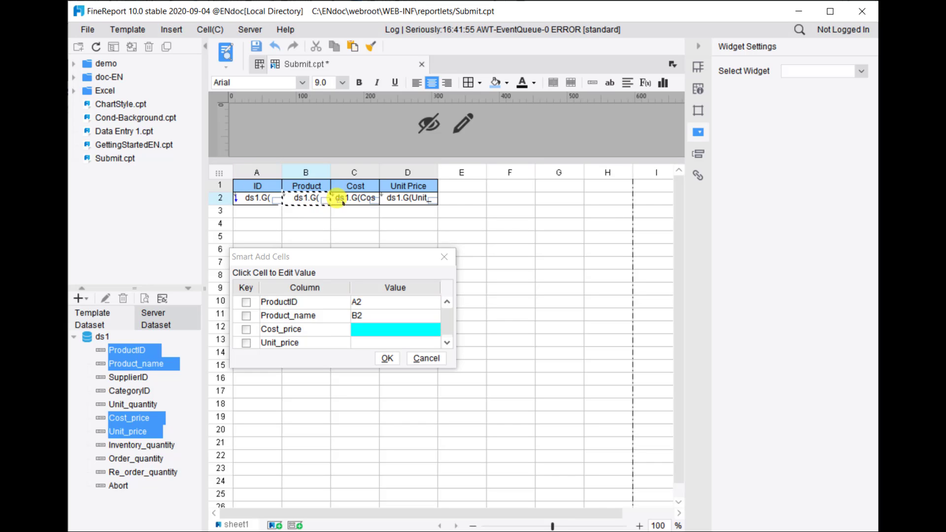
pyautogui.click(344, 200)
pyautogui.click(393, 200)
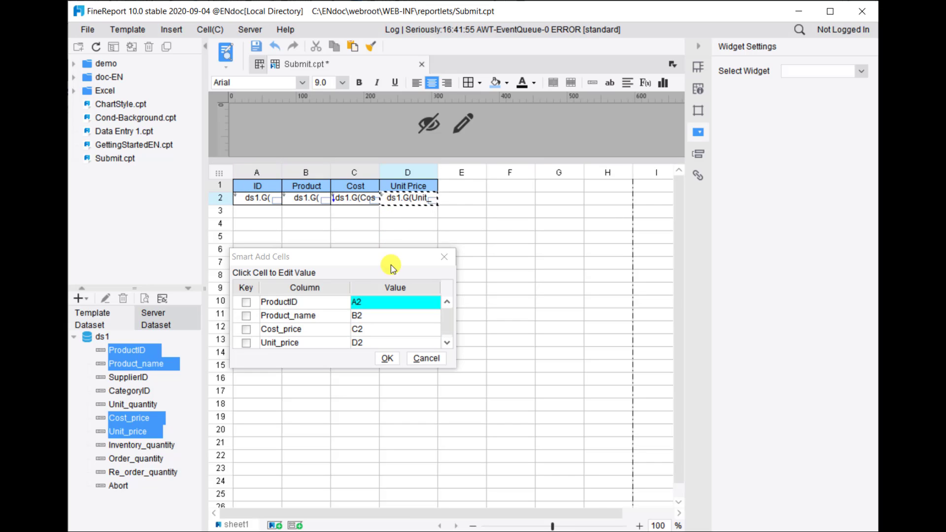
pyautogui.click(388, 358)
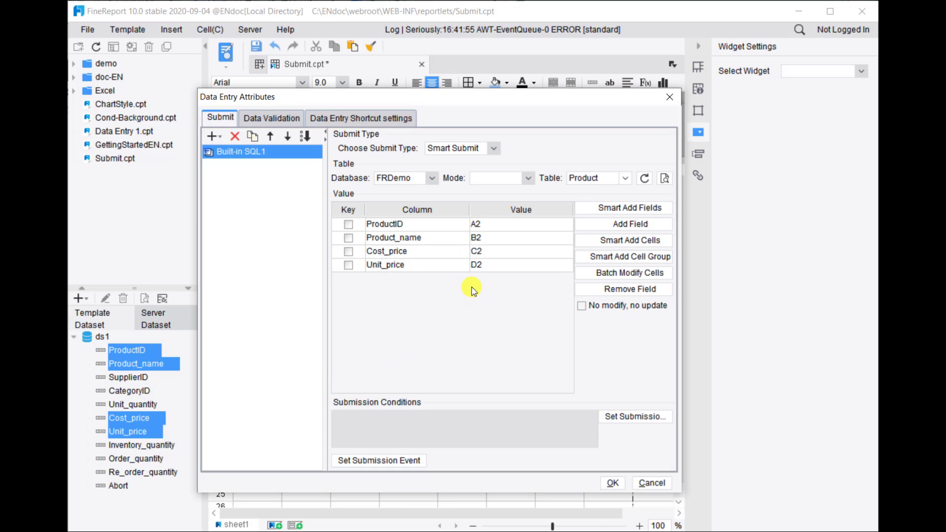
# - Make ProductID the key column, enable "No modify, no update" and apply the data entry attributes
pyautogui.click(349, 228)
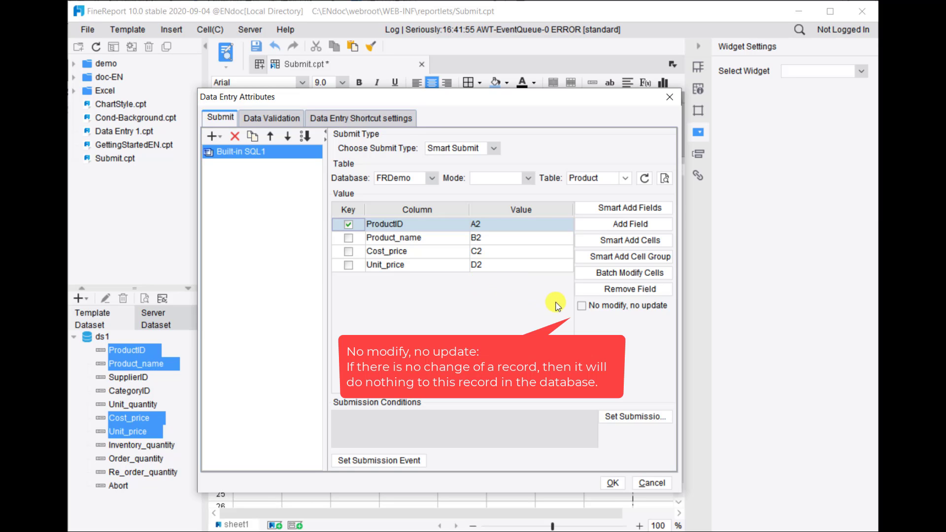
pyautogui.click(582, 306)
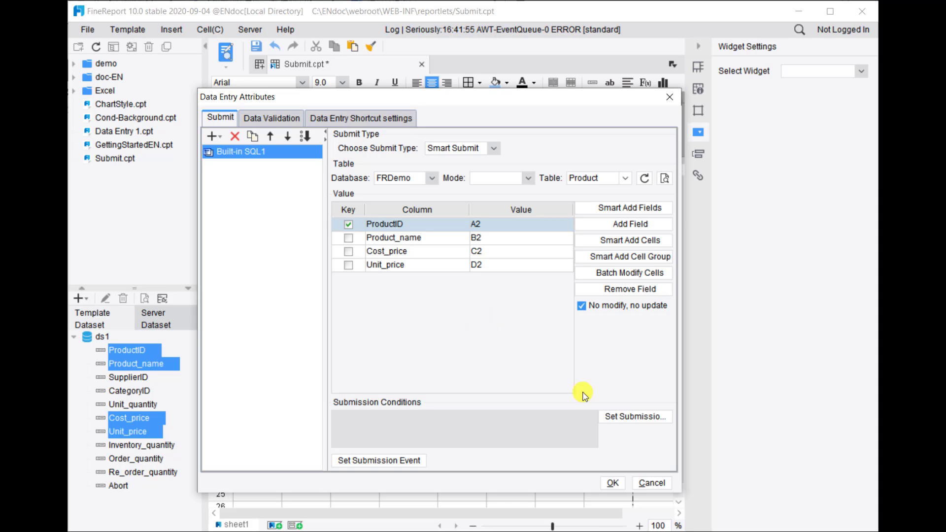
pyautogui.click(619, 485)
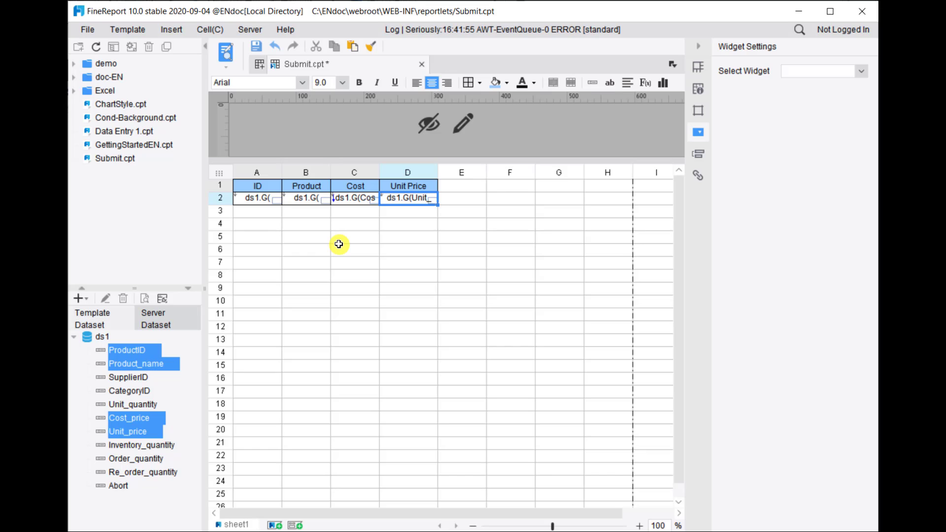
# - Open the template's Data Entry Preview in the browser and set the cost of Milk (ID 2) to 20
pyautogui.click(226, 55)
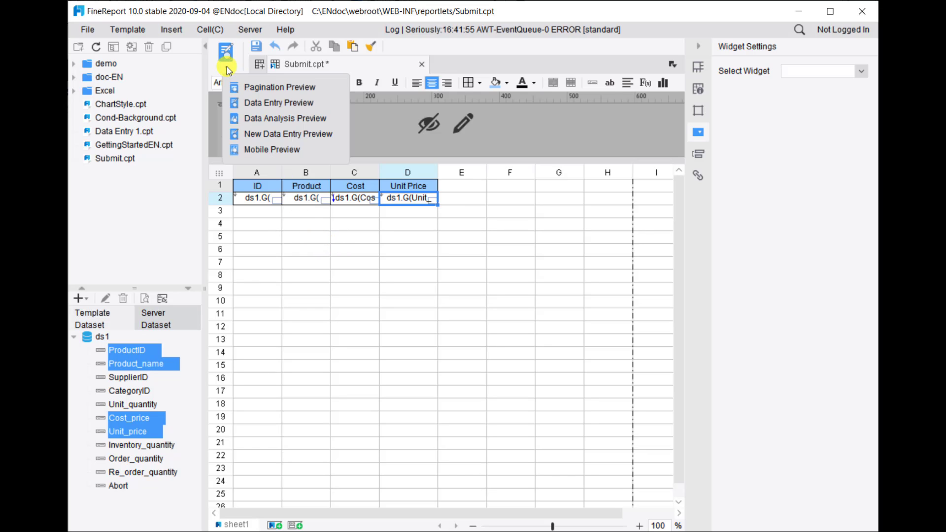
pyautogui.click(338, 106)
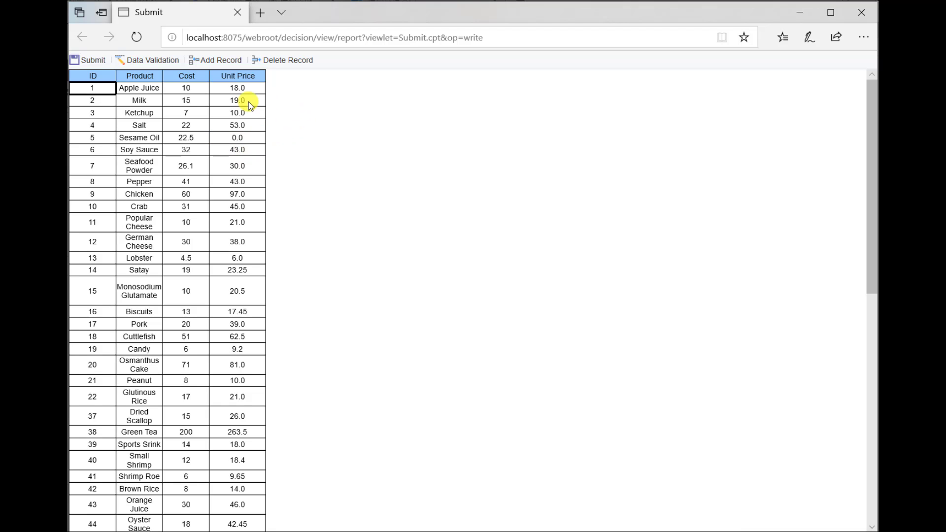
pyautogui.scroll(-10, 248, 101)
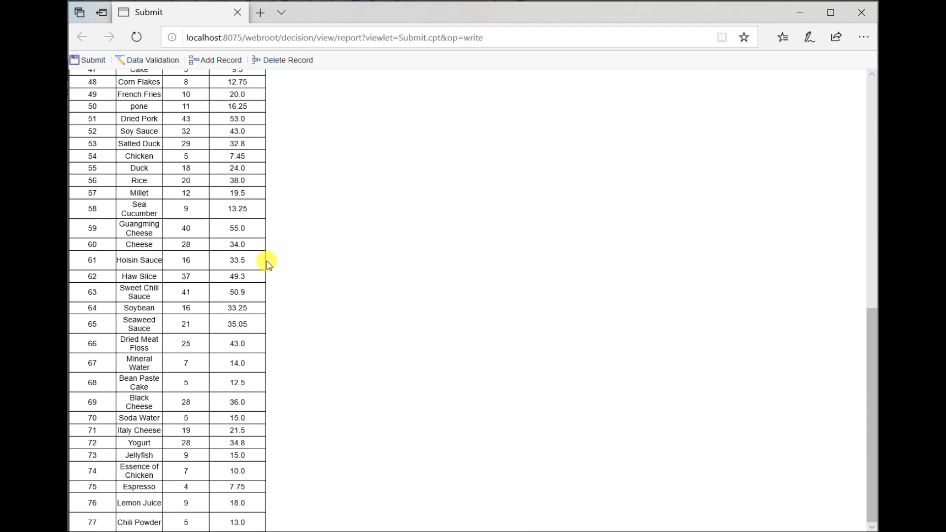
pyautogui.scroll(10, 267, 262)
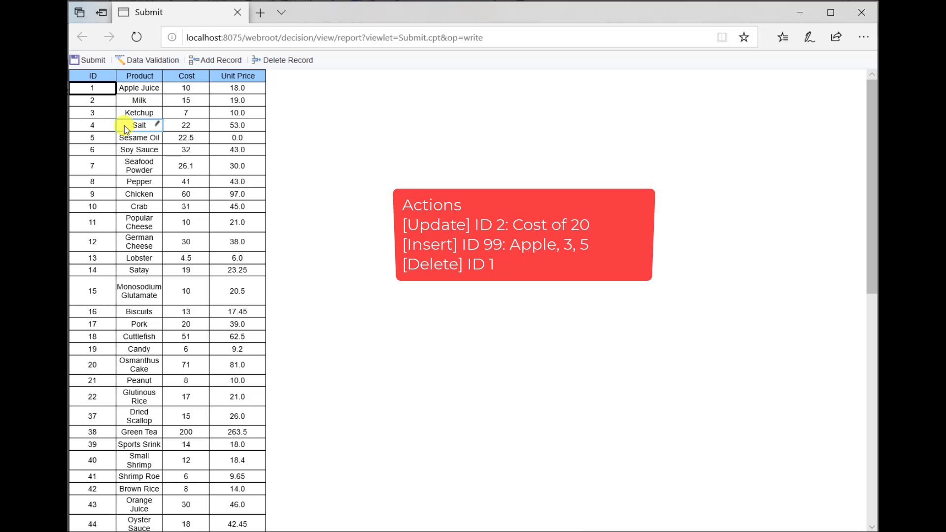
pyautogui.click(194, 100)
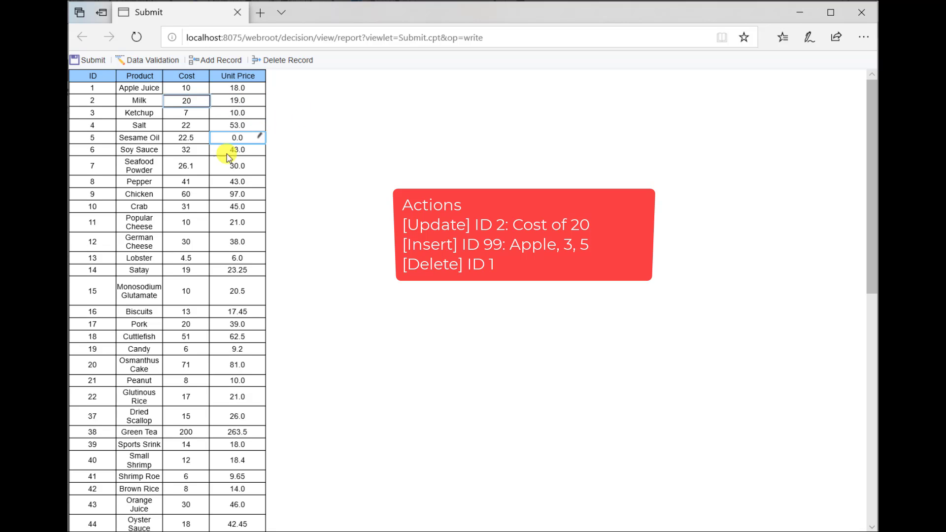
# - Add a record after the last product with ID 99, product Apple, cost 3 and unit price 5
pyautogui.scroll(-10, 186, 143)
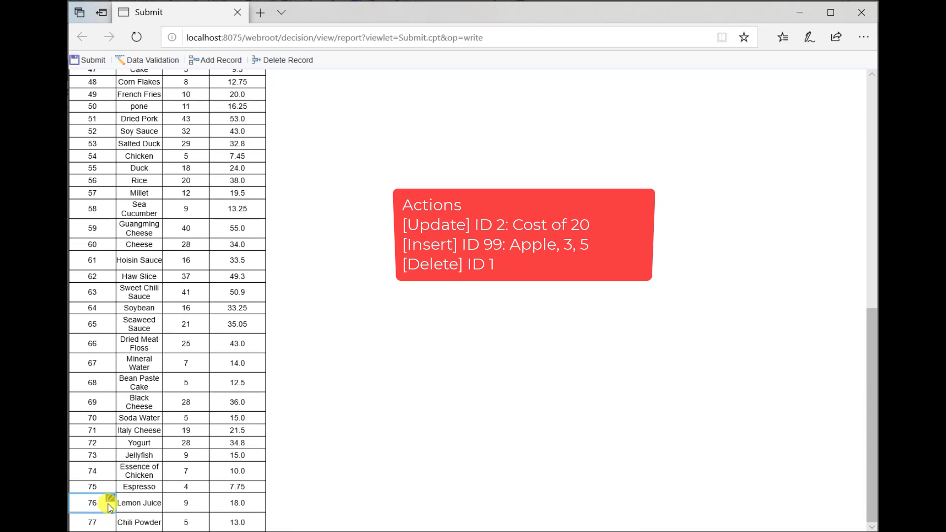
pyautogui.click(217, 60)
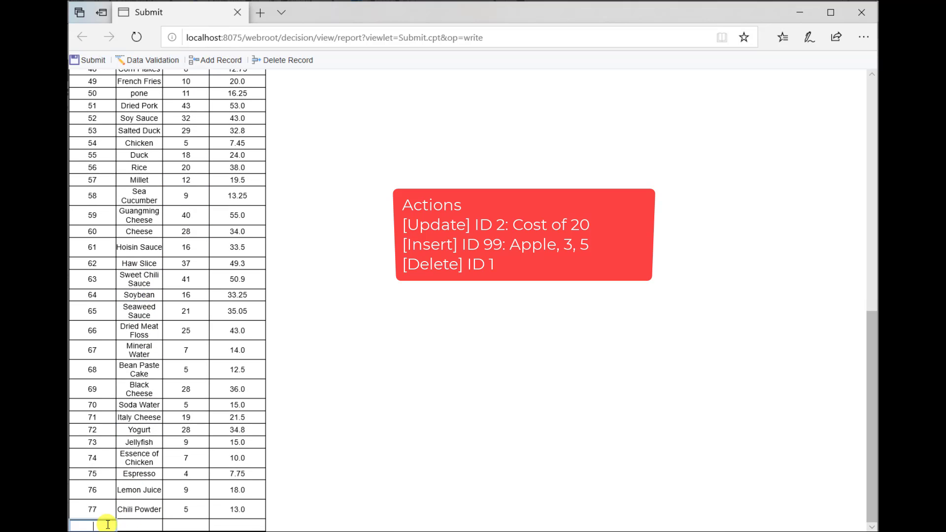
pyautogui.write('99')
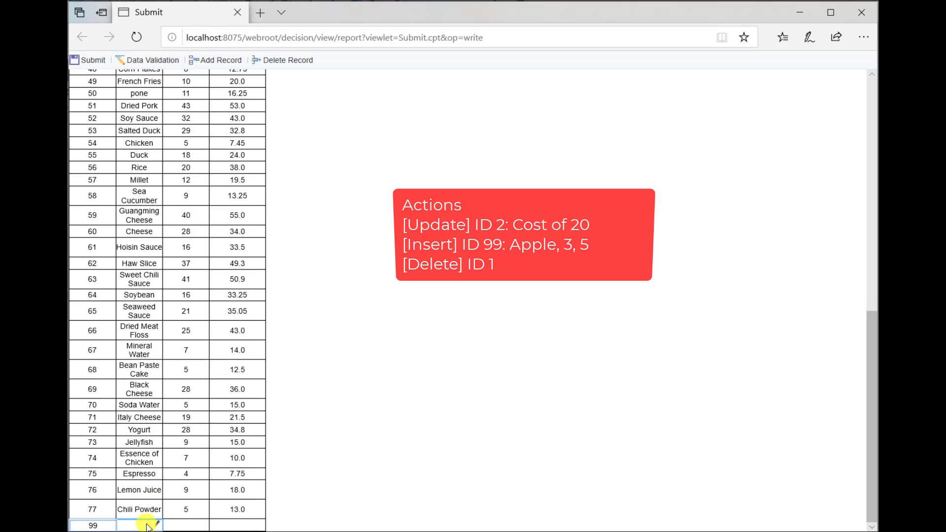
pyautogui.click(147, 525)
pyautogui.write('Apple')
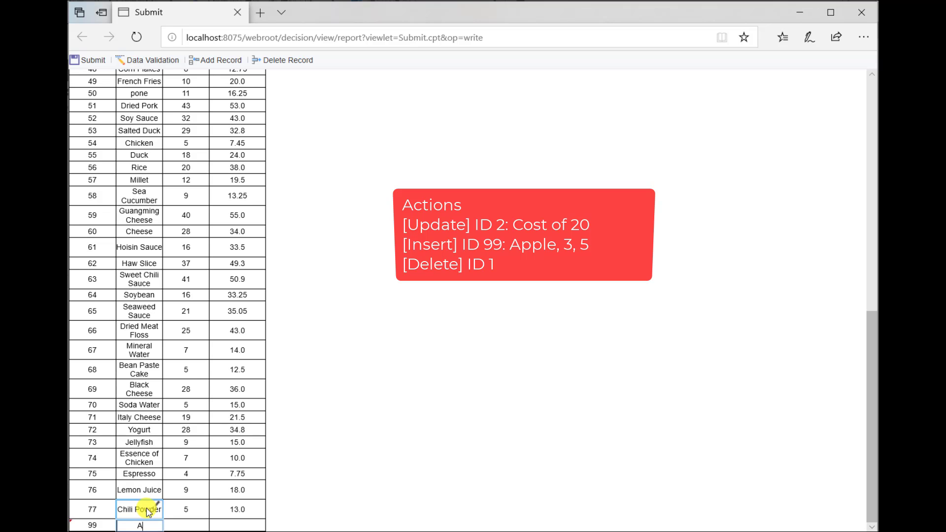
pyautogui.click(191, 526)
pyautogui.write('3')
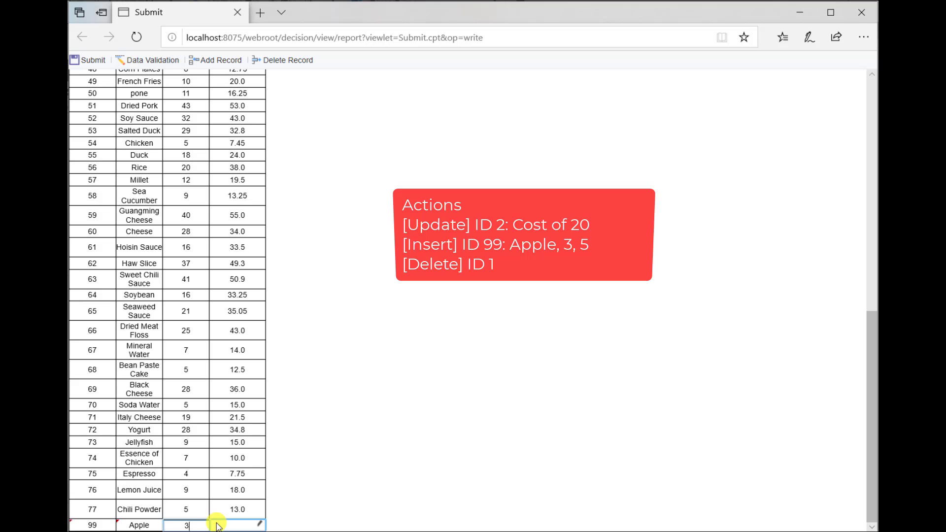
pyautogui.click(221, 525)
pyautogui.write('5')
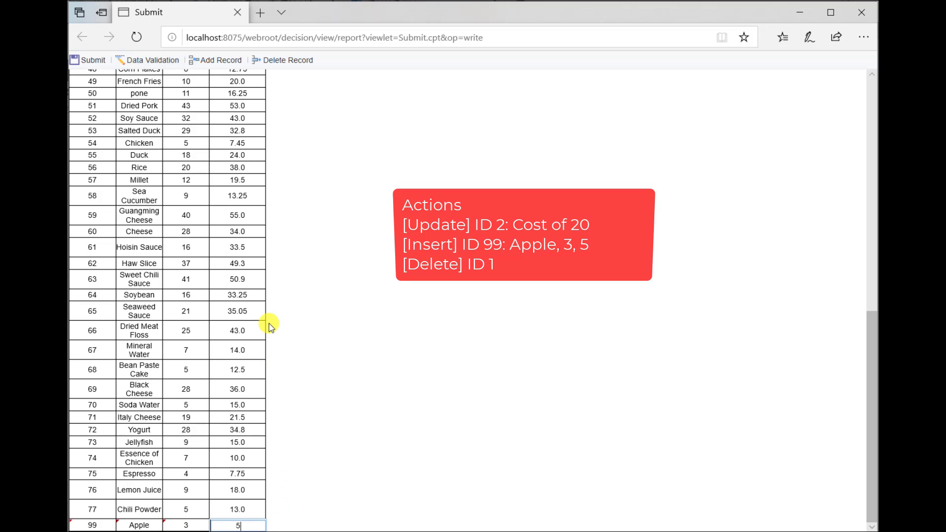
# - Delete the Apple Juice record with ID 1 from the product list
pyautogui.scroll(15, 270, 325)
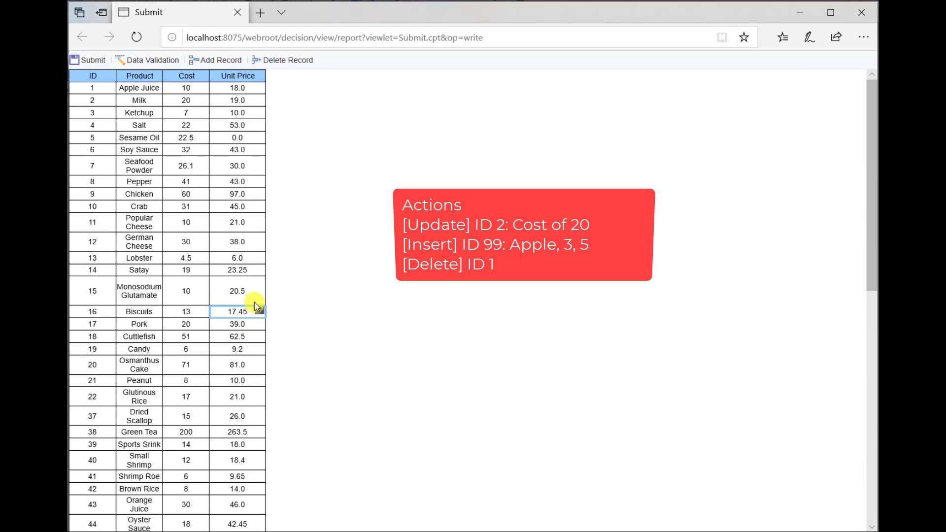
pyautogui.click(132, 89)
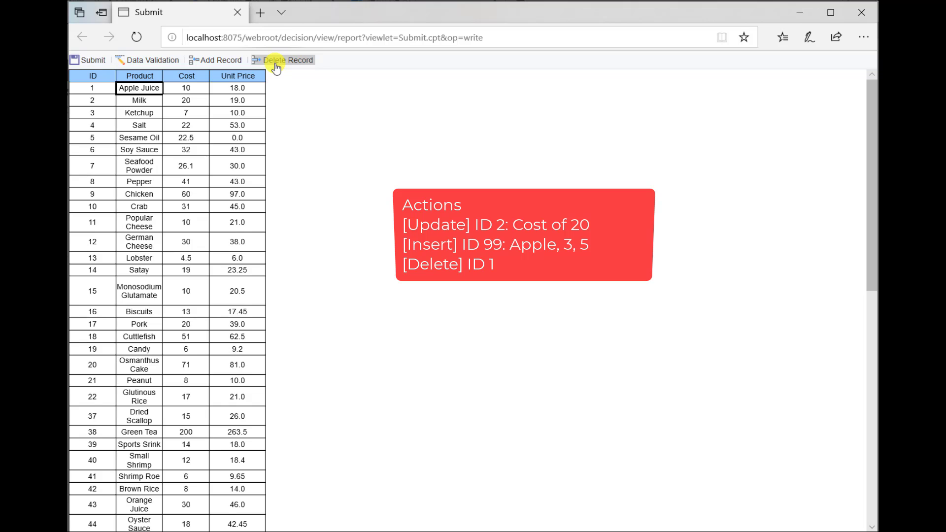
pyautogui.click(275, 62)
pyautogui.click(129, 98)
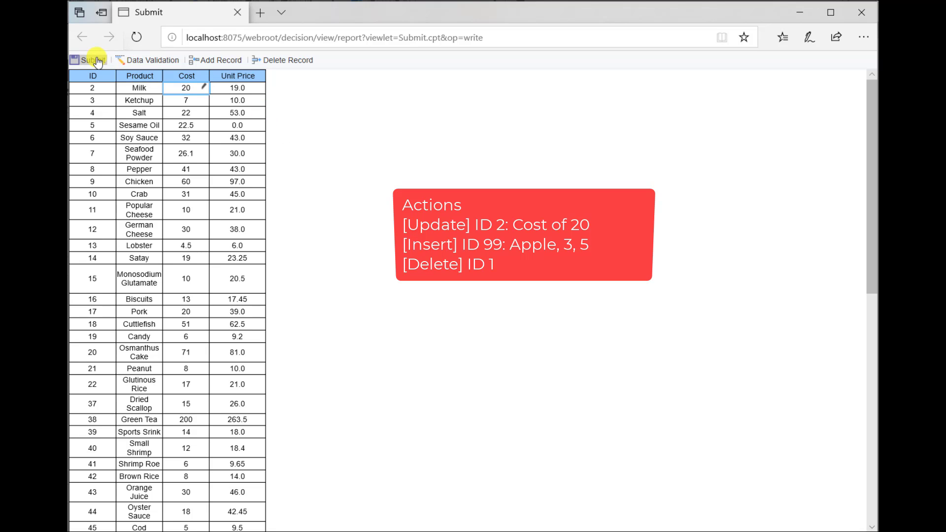
# - Submit the record changes and reload the preview to check the stored data through the end of the list
pyautogui.click(94, 60)
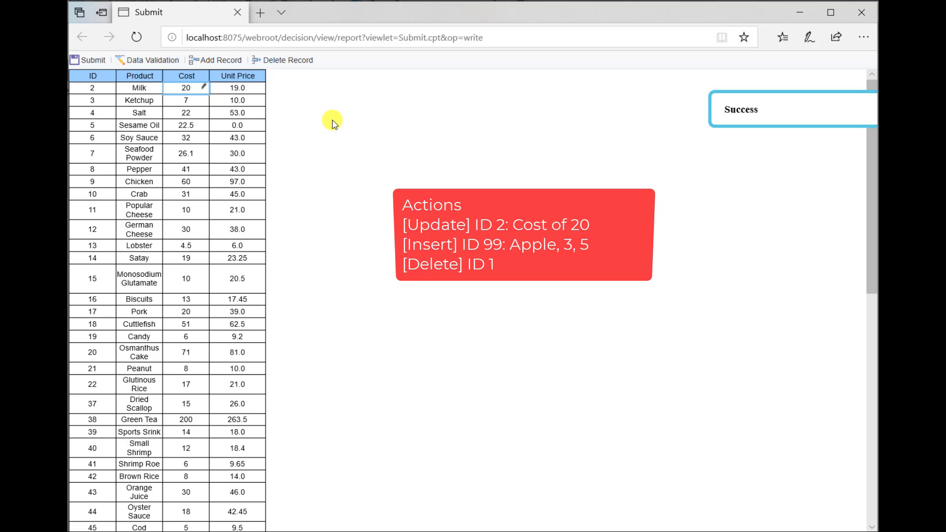
pyautogui.click(136, 39)
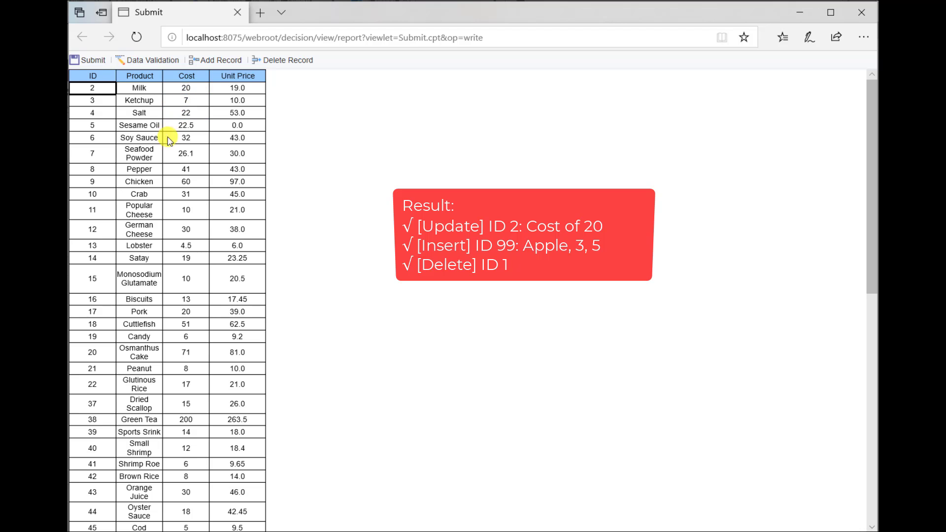
pyautogui.scroll(-15, 168, 137)
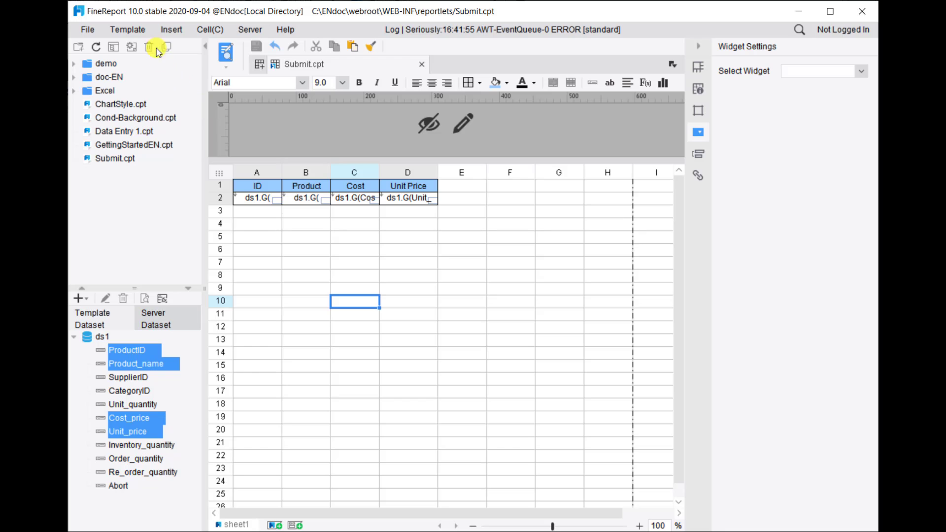
# - Back in the FineReport designer, change the Built-in SQL submission's submit type to Update Submit in the data entry attributes
pyautogui.click(144, 34)
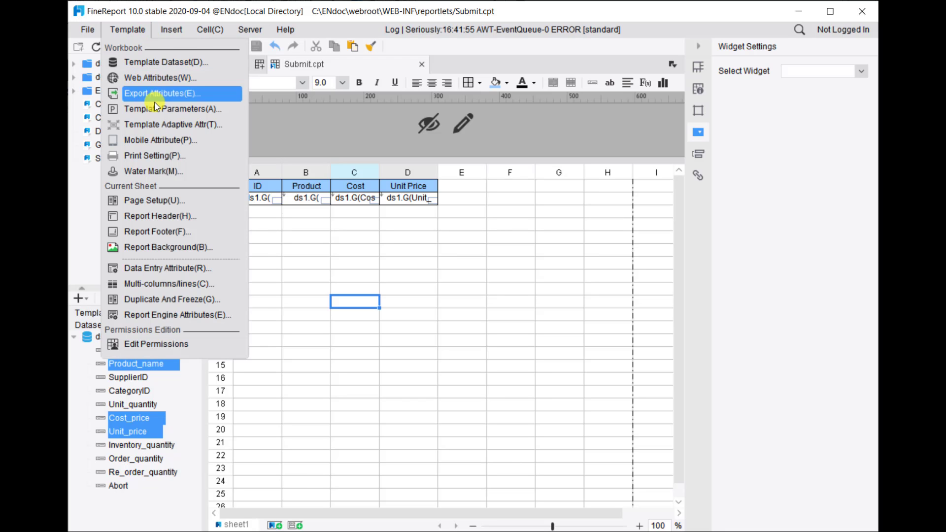
pyautogui.click(190, 273)
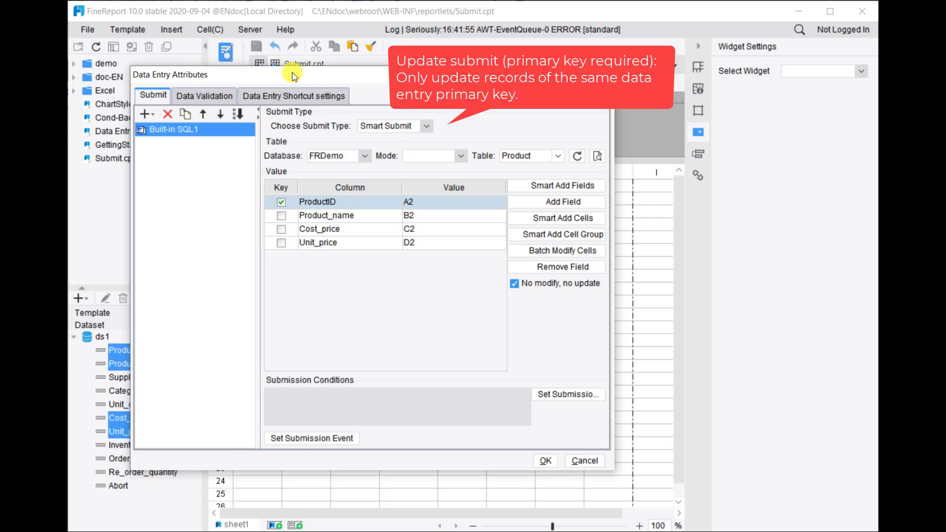
pyautogui.click(400, 127)
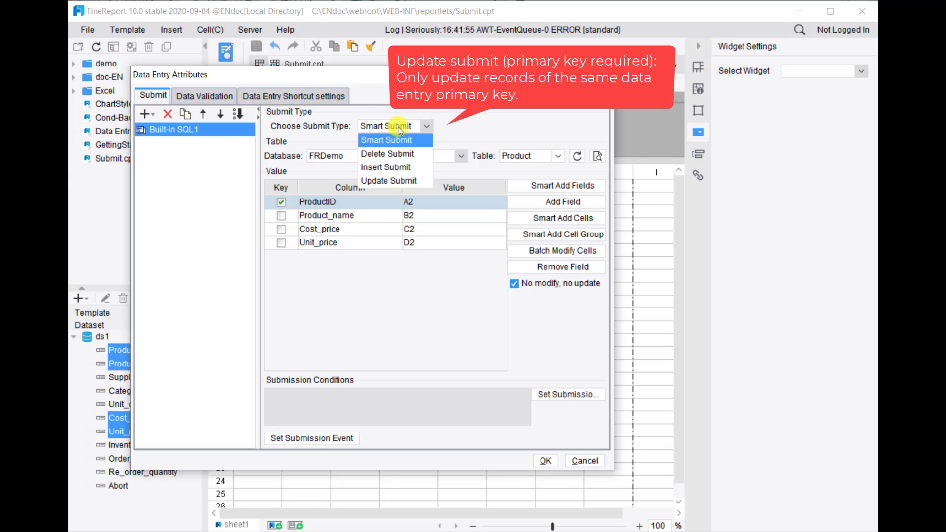
pyautogui.click(416, 181)
pyautogui.moveTo(449, 81); pyautogui.dragTo(518, 91)
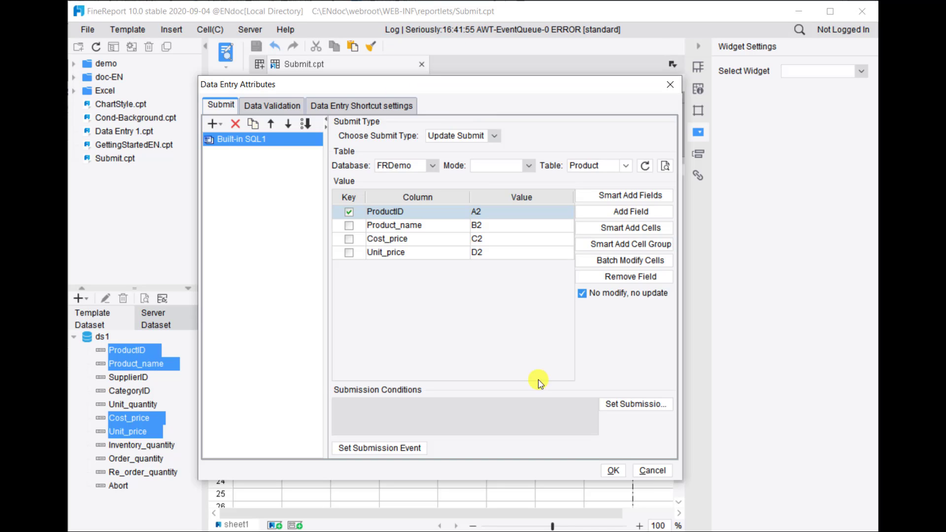
# - Confirm the data entry attributes and open the Submit.cpt data entry preview in the browser
pyautogui.click(605, 470)
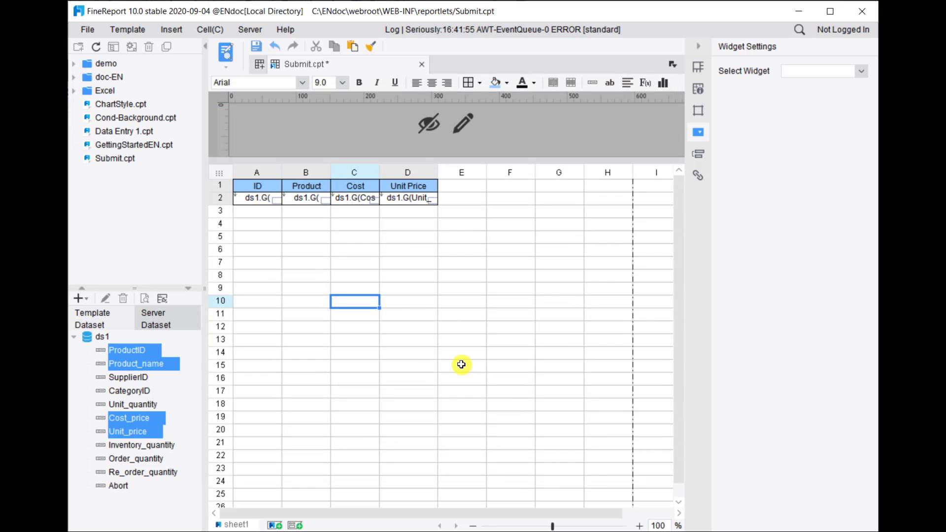
pyautogui.click(372, 268)
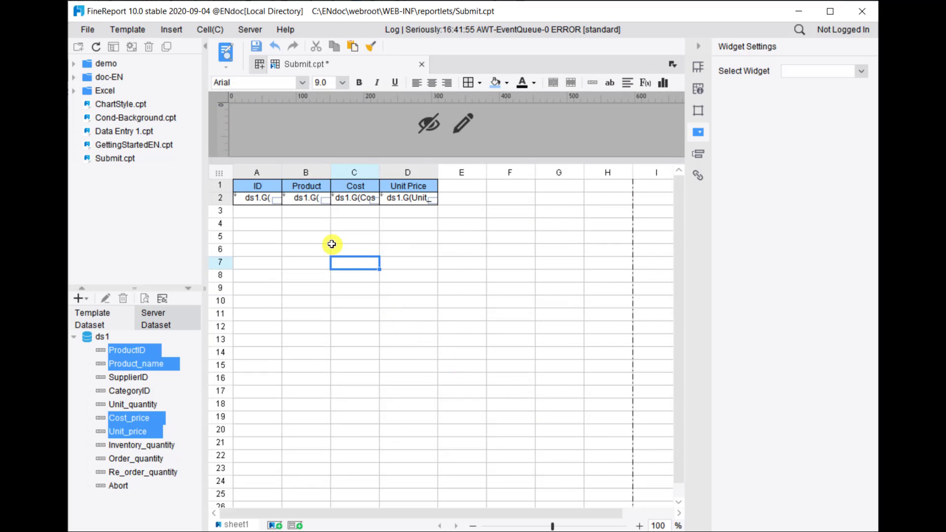
pyautogui.click(228, 54)
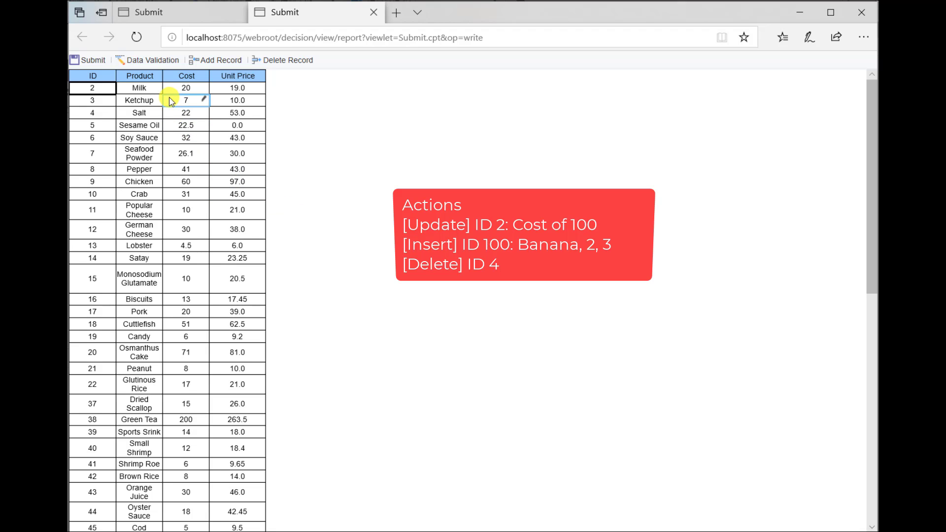
# - Set the cost of the Milk record with ID 2 to 100
pyautogui.click(194, 88)
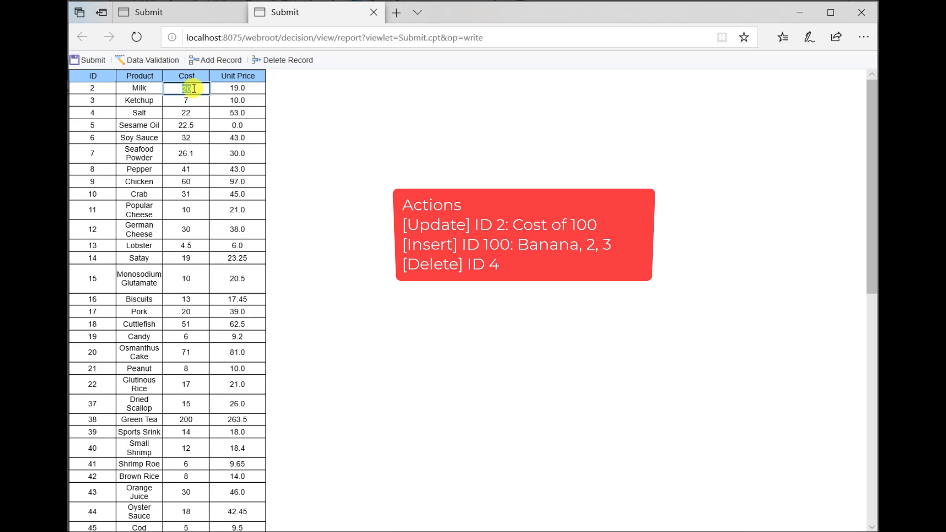
pyautogui.write('100')
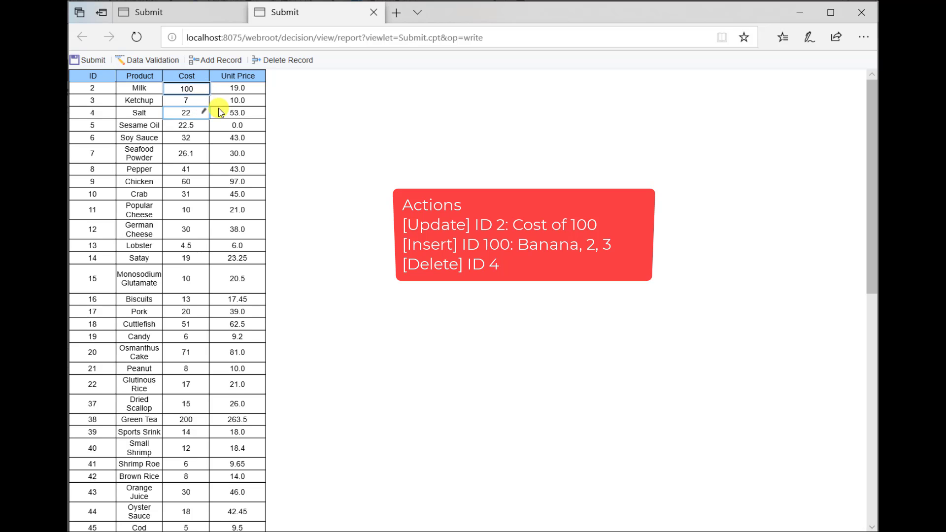
pyautogui.click(238, 127)
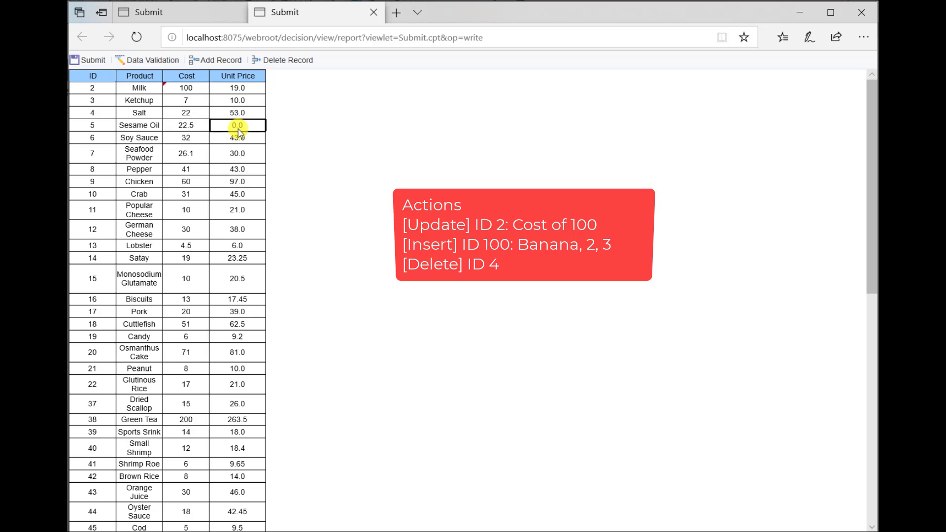
pyautogui.click(185, 100)
pyautogui.click(215, 60)
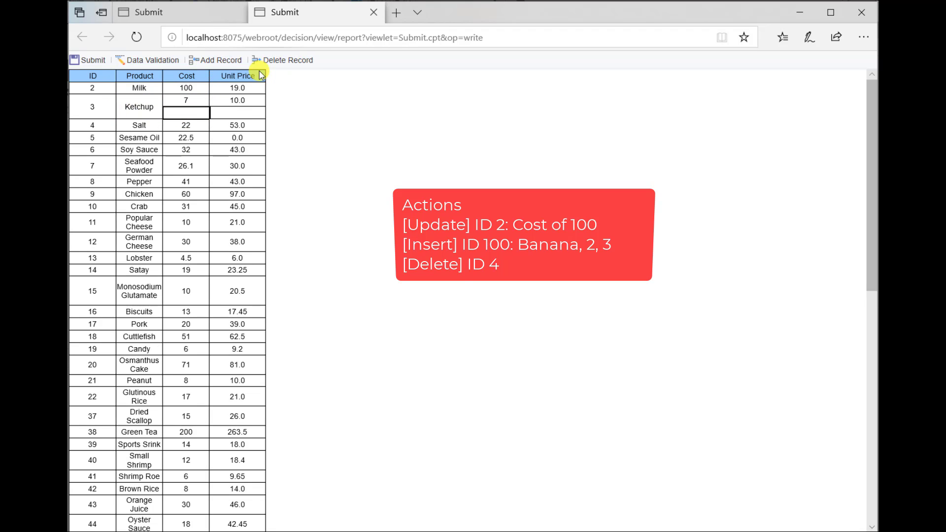
pyautogui.click(276, 61)
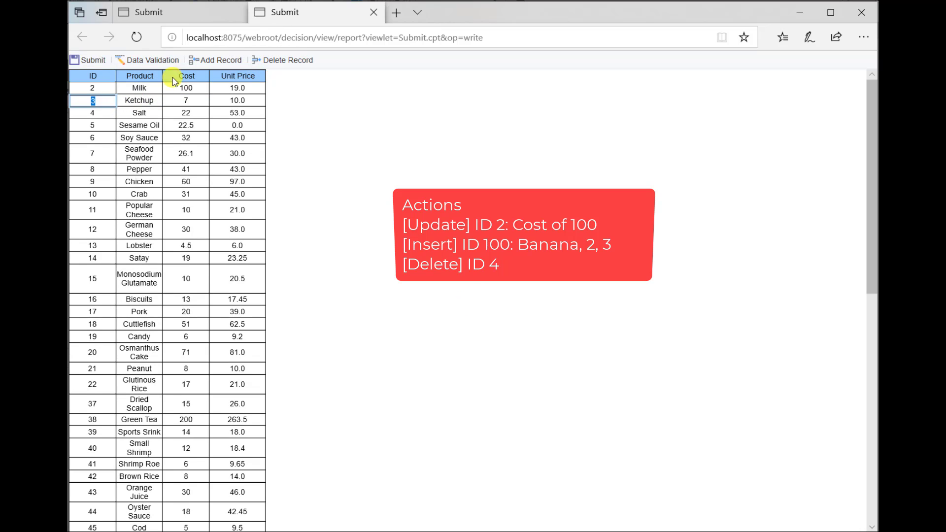
# - Add a record below Ketchup with ID 100, product Banana, cost 2 and unit price 3
pyautogui.click(215, 60)
pyautogui.click(98, 114)
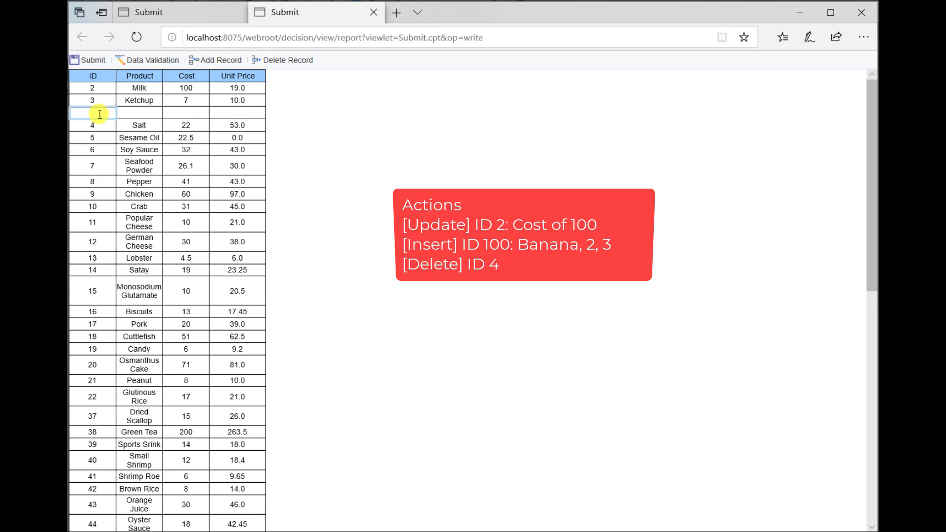
pyautogui.write('100')
pyautogui.click(144, 112)
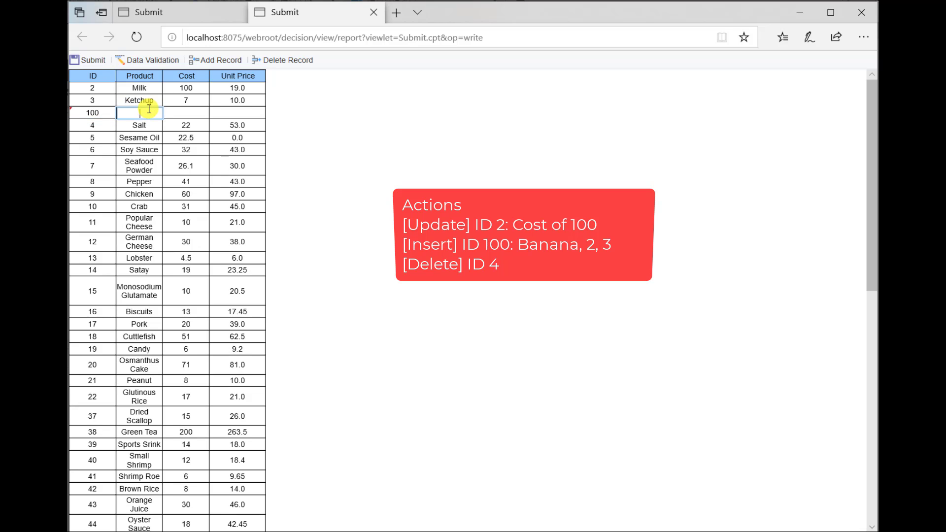
pyautogui.write('Banana')
pyautogui.click(172, 113)
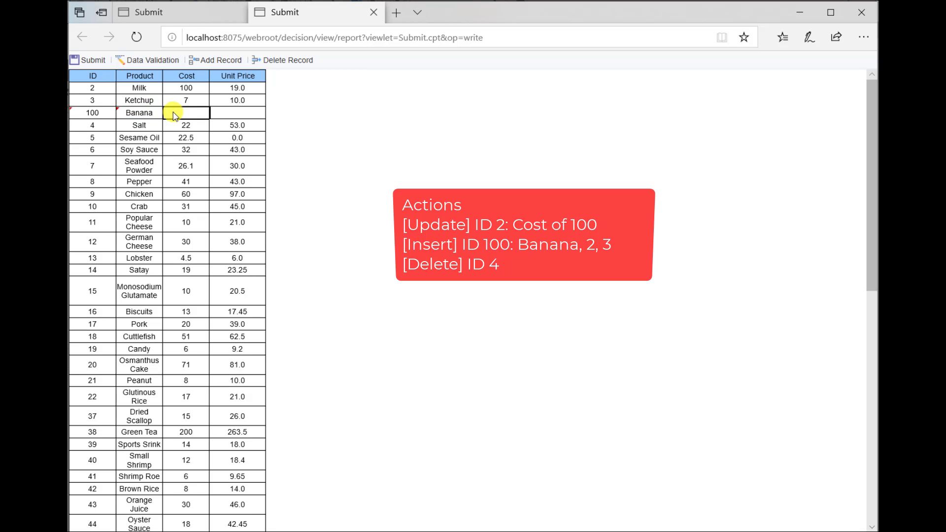
pyautogui.write('2')
pyautogui.click(239, 115)
pyautogui.write('3')
# - Delete the Salt record with ID 4 and submit the record changes
pyautogui.click(163, 129)
pyautogui.click(279, 61)
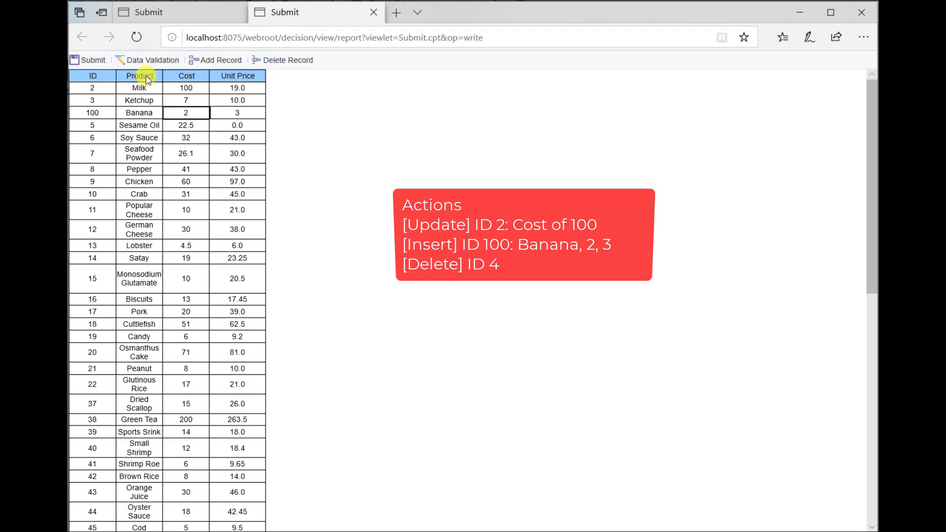
pyautogui.click(86, 59)
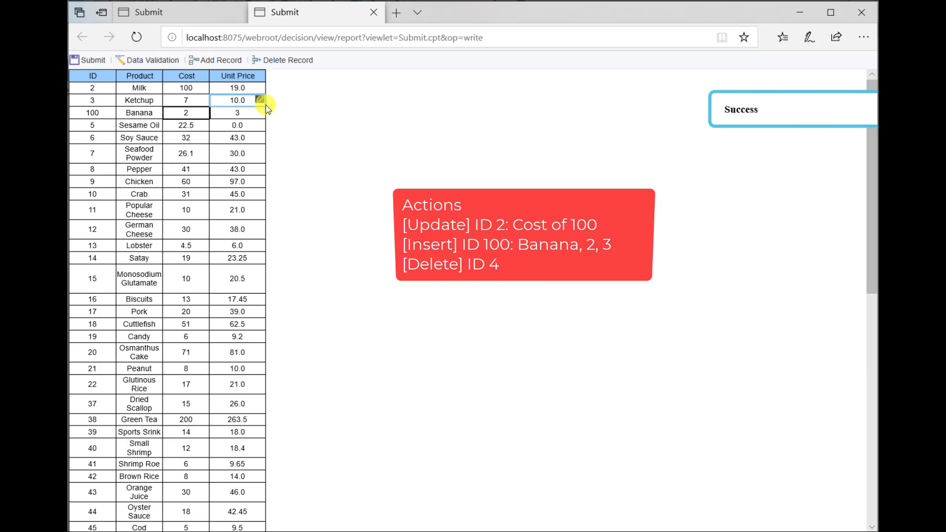
# - Reload the preview and check the stored product records through the end of the list
pyautogui.click(138, 41)
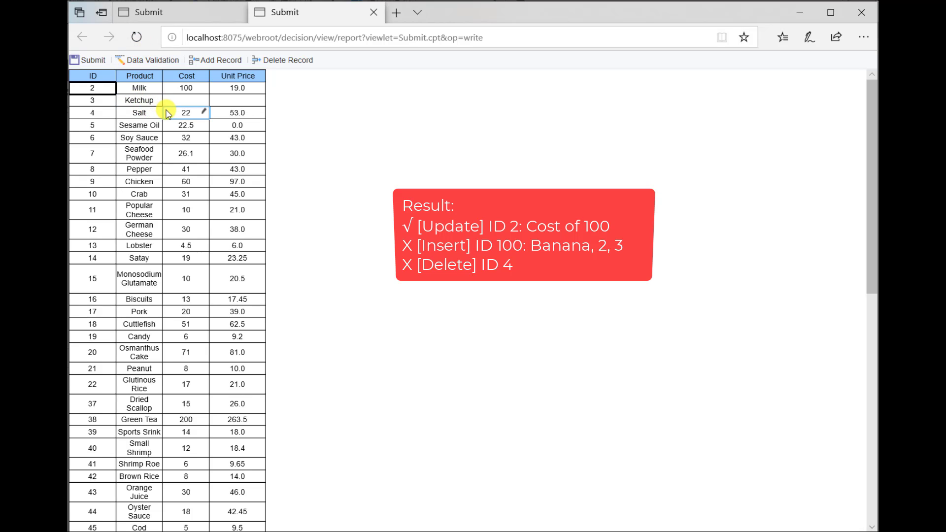
pyautogui.scroll(-7, 186, 143)
pyautogui.scroll(-3, 184, 164)
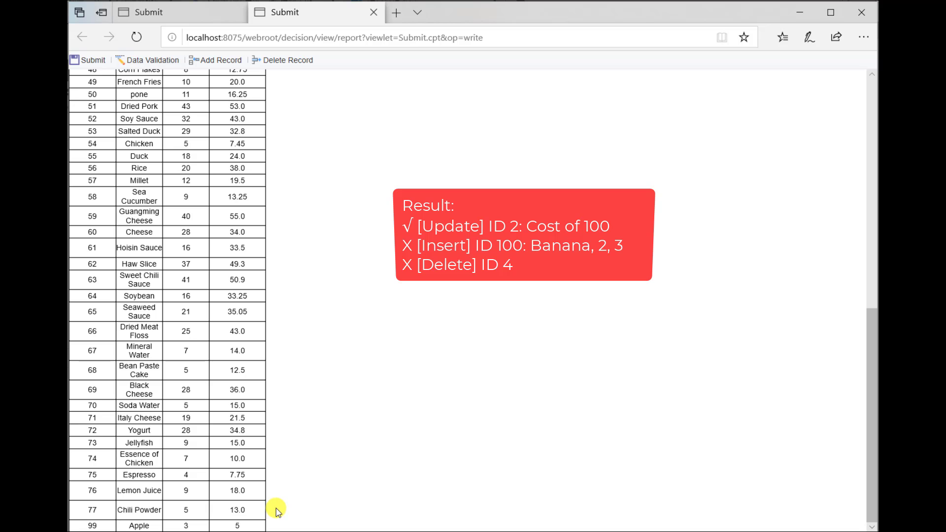
pyautogui.scroll(10, 273, 488)
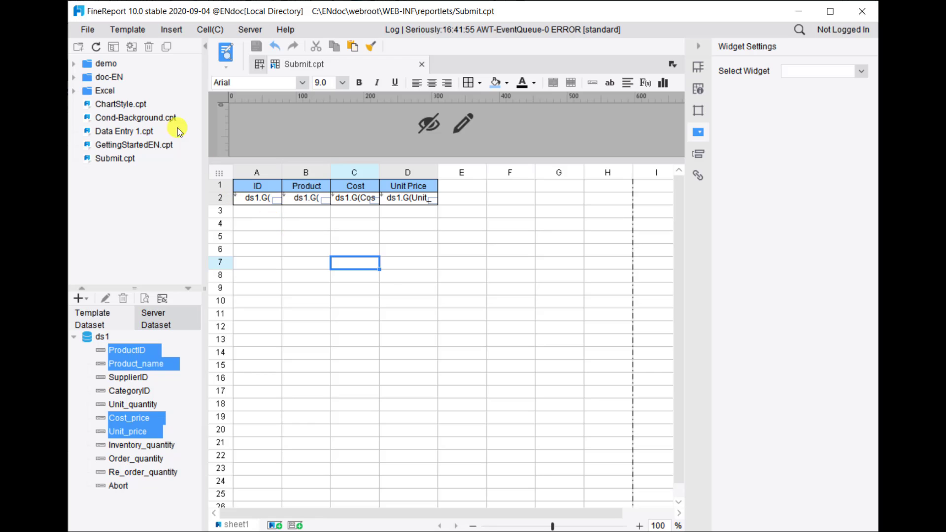
# - Back in the FineReport designer, change the Built-in SQL submission's submit type to Delete Submit in the data entry attributes
pyautogui.click(128, 30)
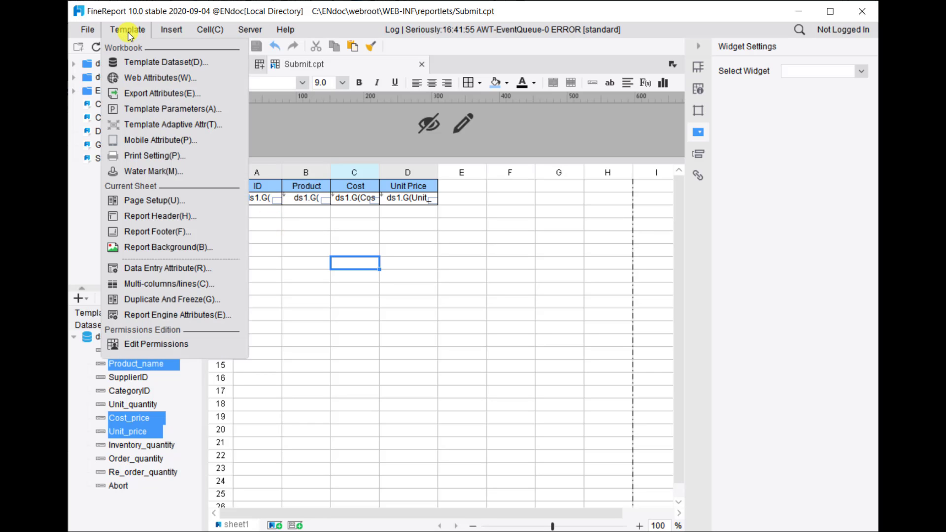
pyautogui.click(200, 268)
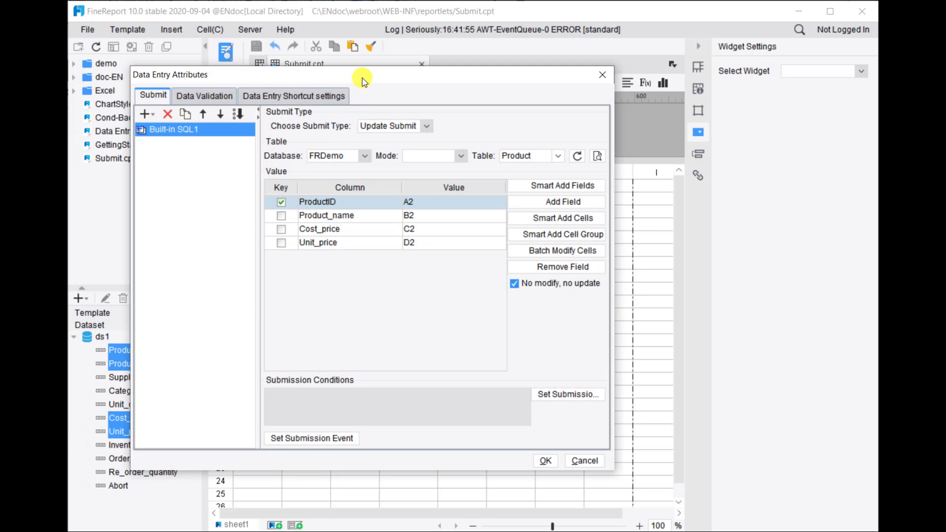
pyautogui.moveTo(364, 78); pyautogui.dragTo(414, 84)
pyautogui.click(439, 135)
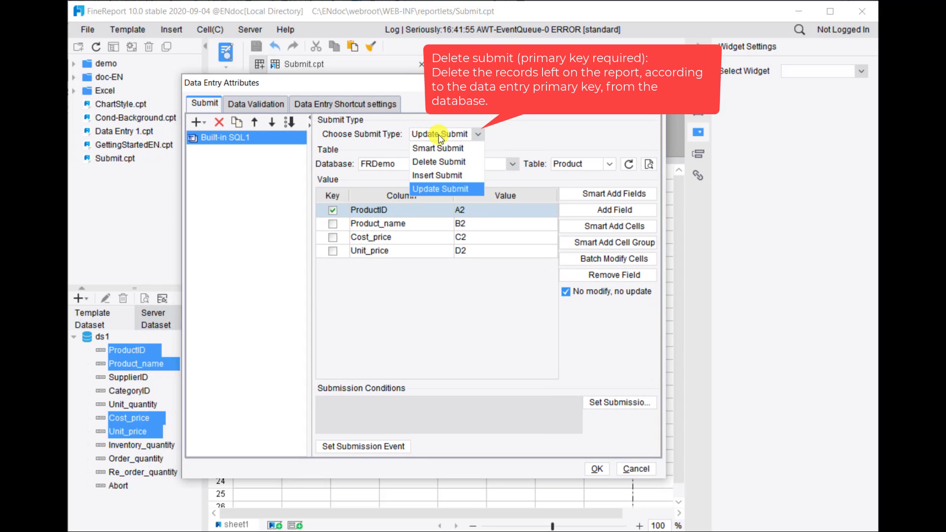
pyautogui.click(448, 163)
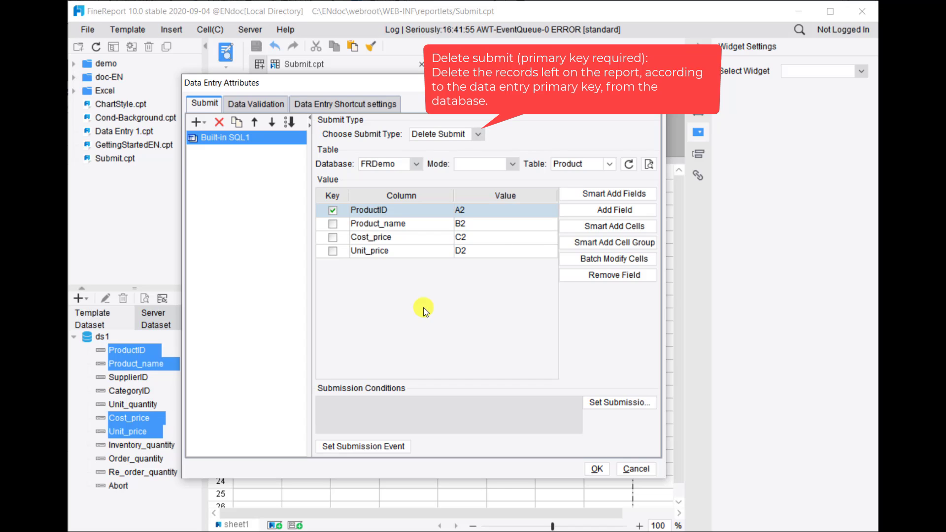
pyautogui.click(600, 469)
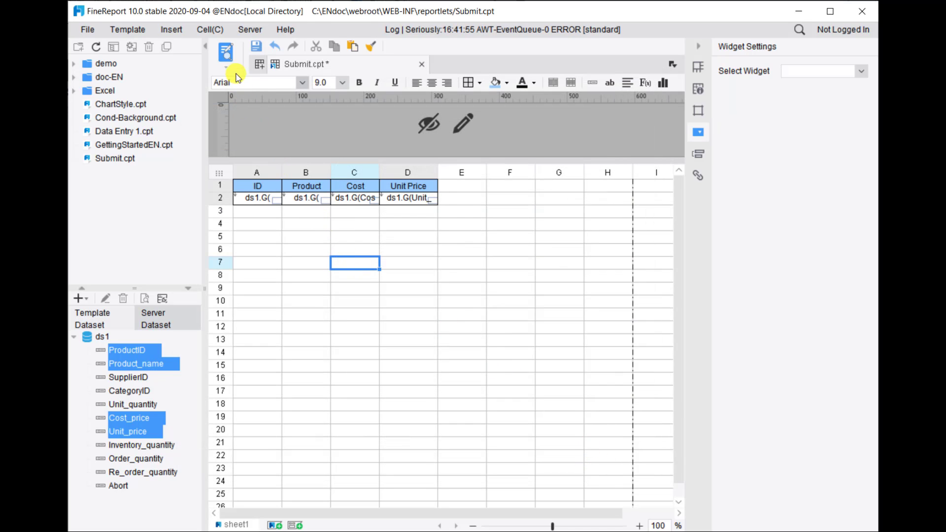
# - Open the data entry preview in the browser and delete the product records with IDs 2 to 6 from the report
pyautogui.click(228, 55)
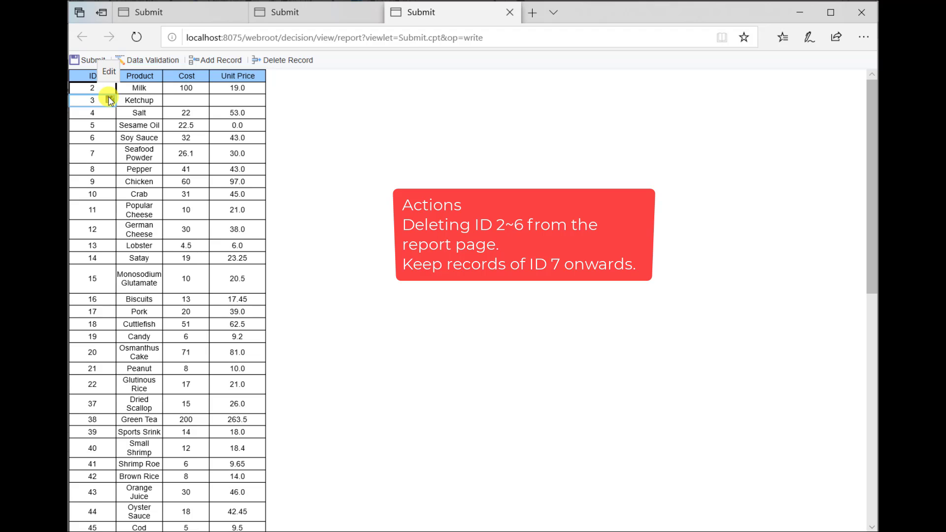
pyautogui.click(124, 89)
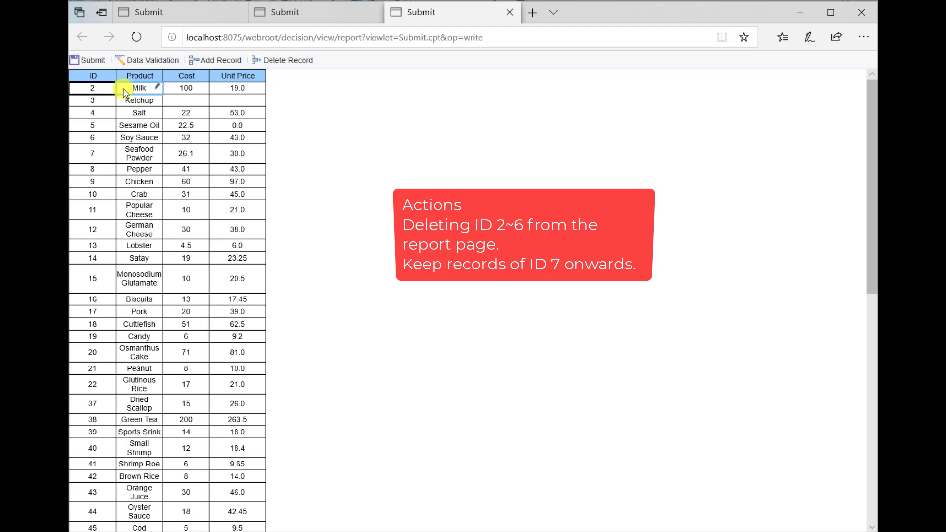
pyautogui.click(282, 60)
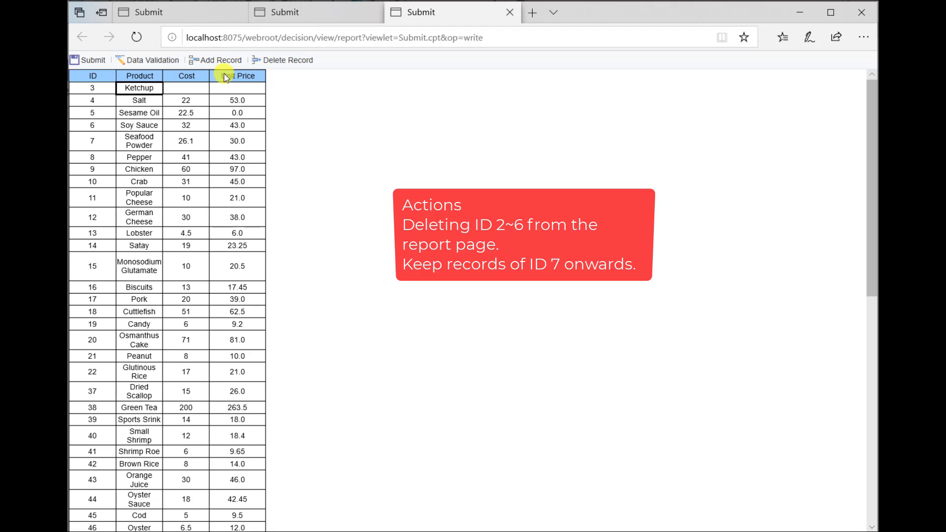
pyautogui.click(269, 60)
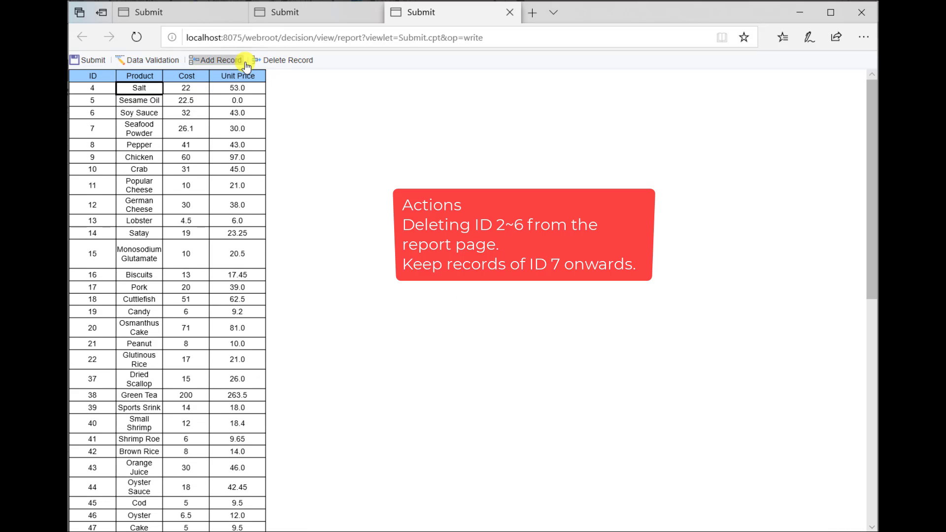
pyautogui.click(267, 61)
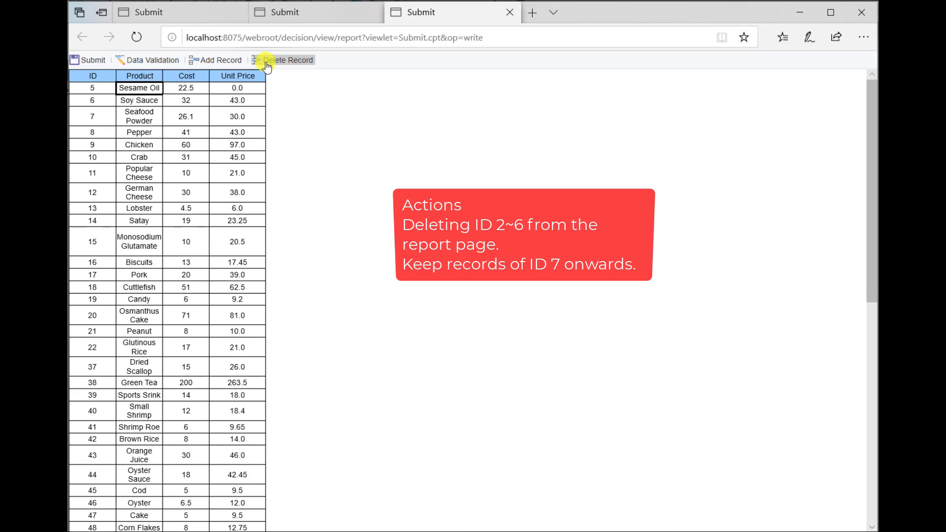
pyautogui.click(267, 64)
pyautogui.click(274, 64)
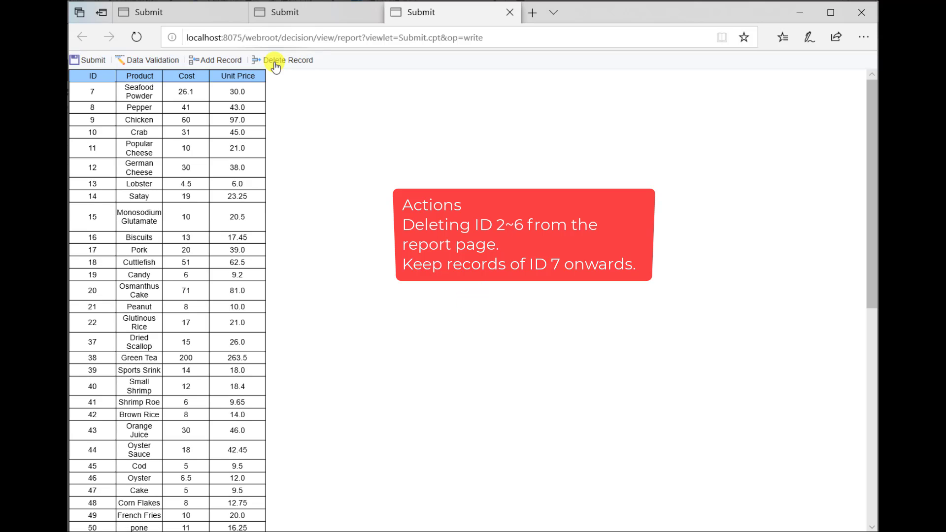
# - Submit the report with the remaining records from ID 7 onwards and reload the preview
pyautogui.click(100, 96)
pyautogui.click(212, 117)
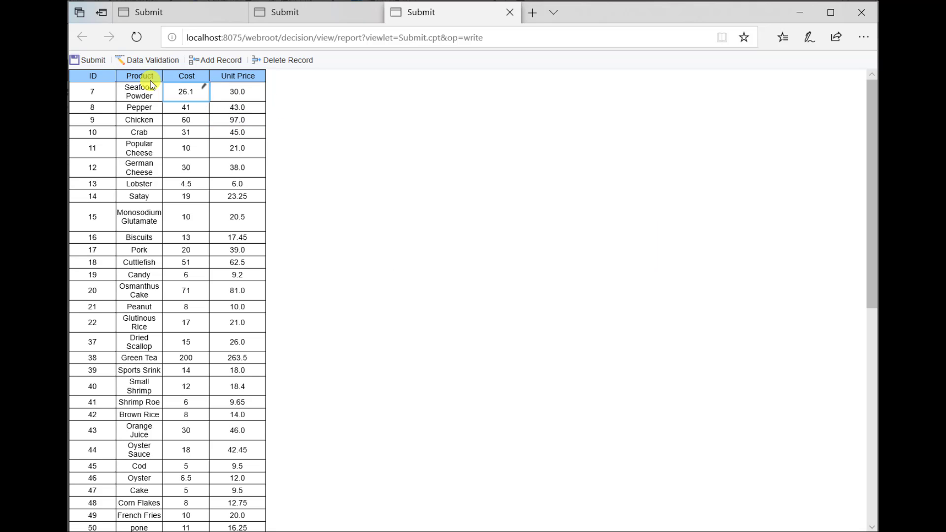
pyautogui.click(101, 65)
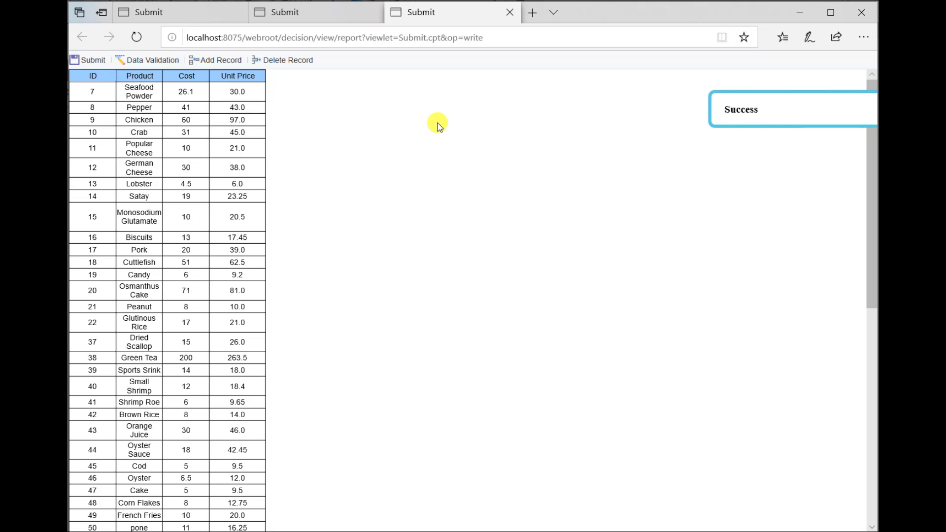
pyautogui.click(138, 38)
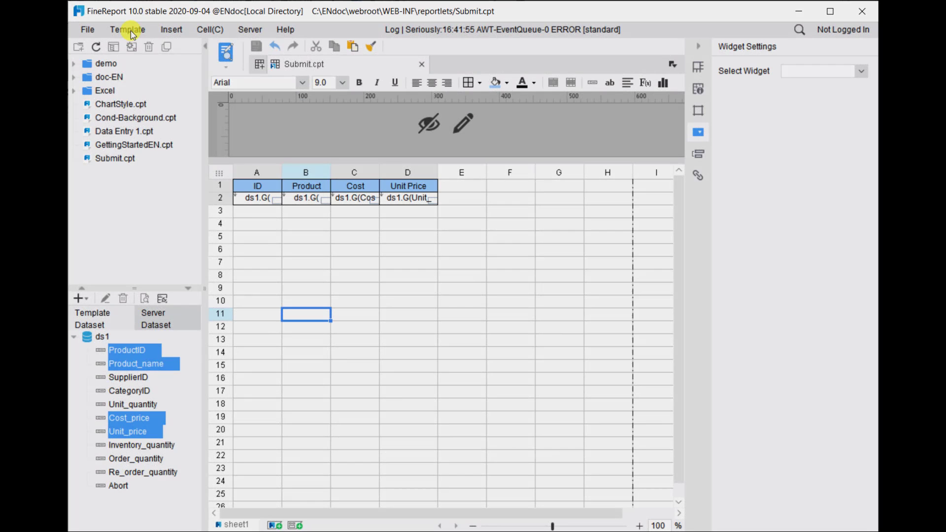
# - Back in the FineReport designer, change the Built-in SQL submission's submit type to Insert Submit in the data entry attributes
pyautogui.click(130, 31)
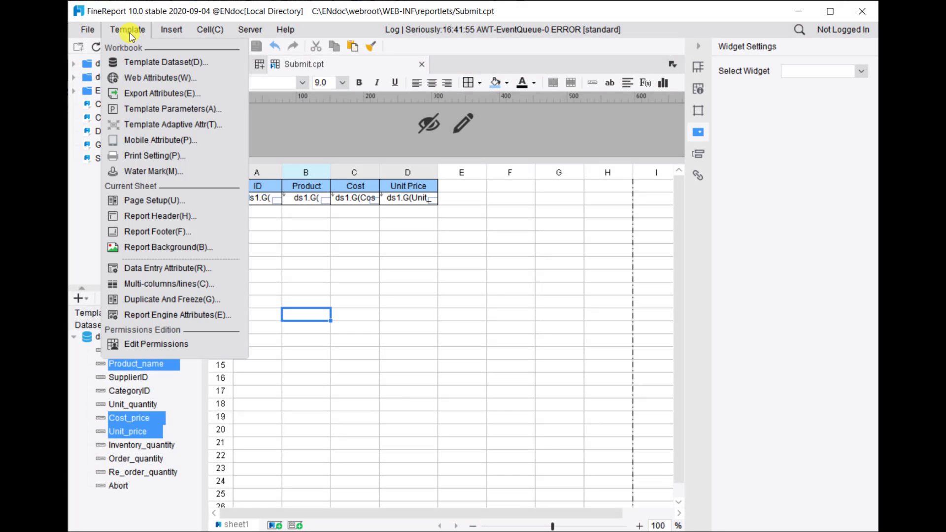
pyautogui.click(178, 266)
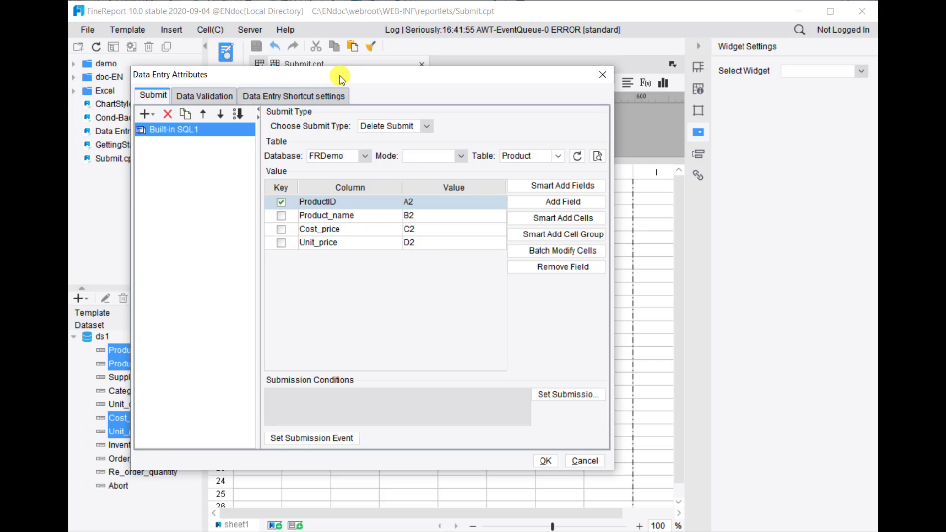
pyautogui.moveTo(339, 77); pyautogui.dragTo(414, 78)
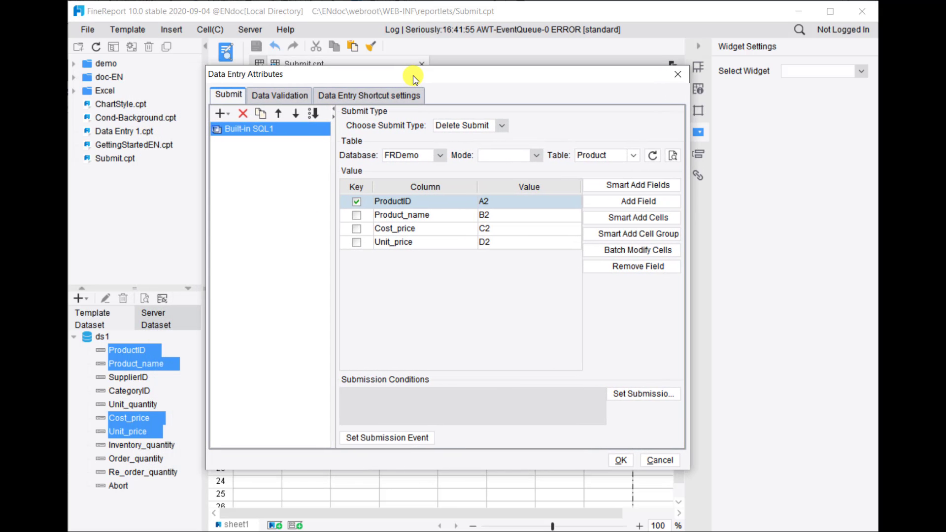
pyautogui.click(474, 127)
pyautogui.click(478, 168)
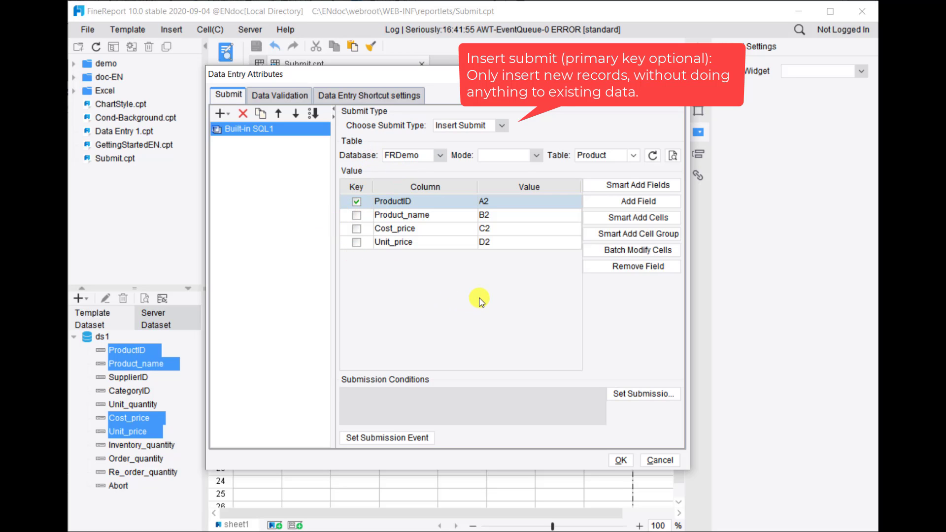
pyautogui.click(622, 460)
pyautogui.click(271, 226)
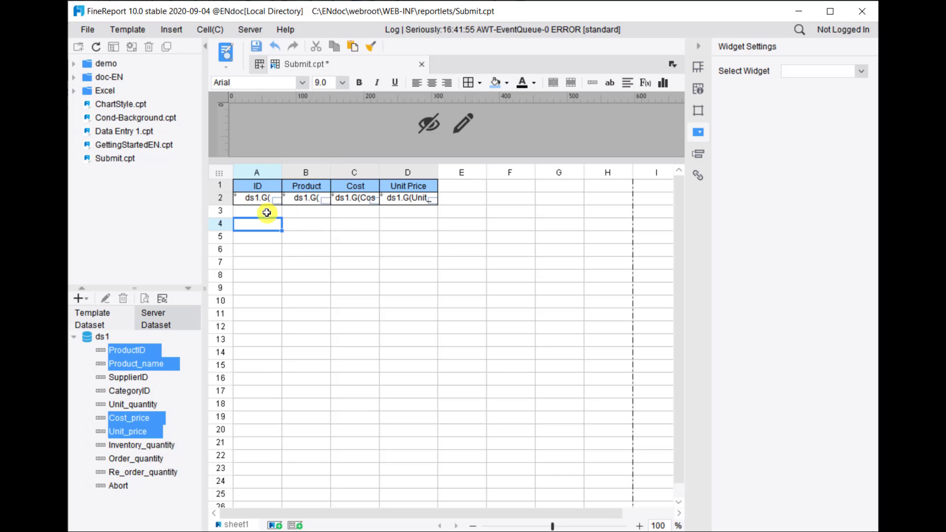
# - Clear the dataset fields from cells A2 to D2 and open the data entry preview in the browser
pyautogui.moveTo(262, 198); pyautogui.dragTo(415, 201)
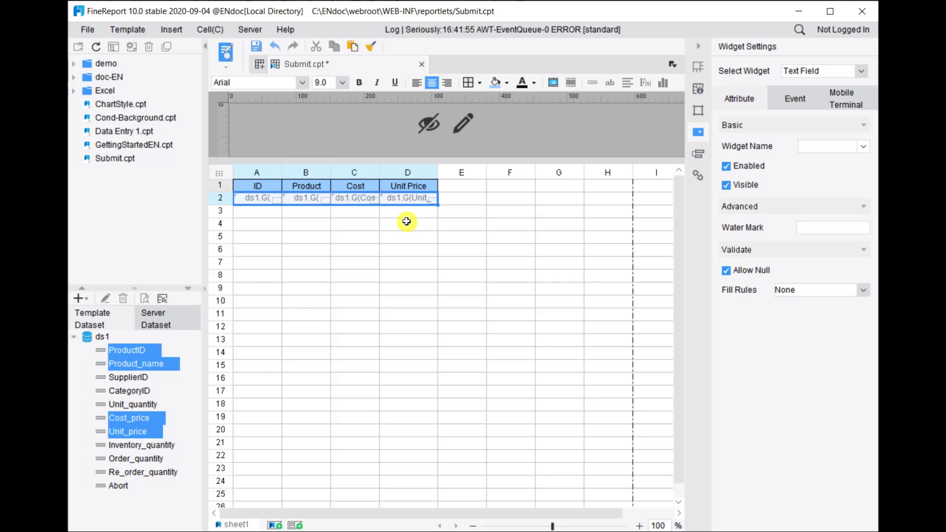
pyautogui.press('Delete')
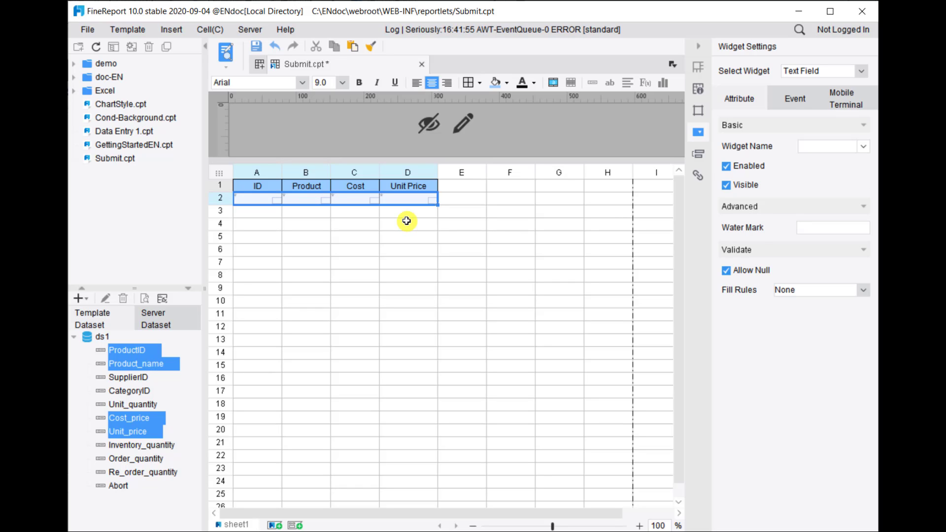
pyautogui.click(407, 222)
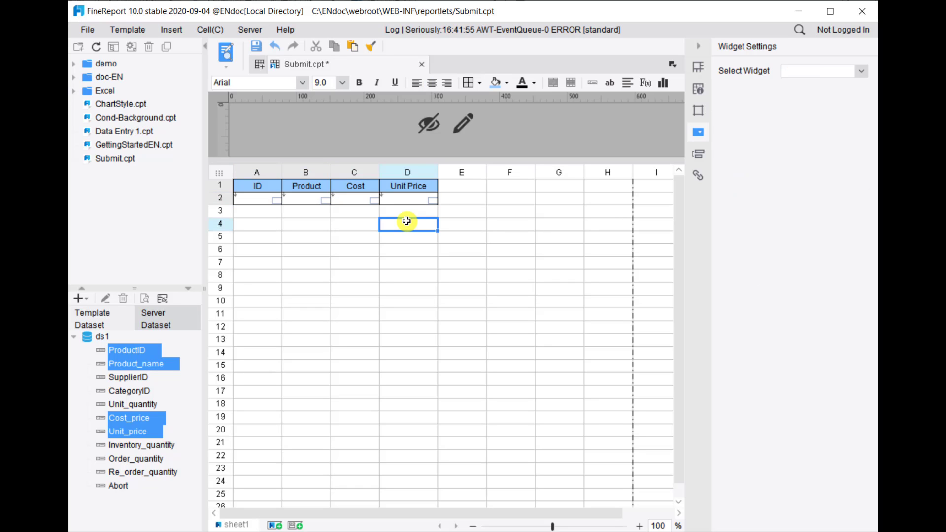
pyautogui.click(225, 58)
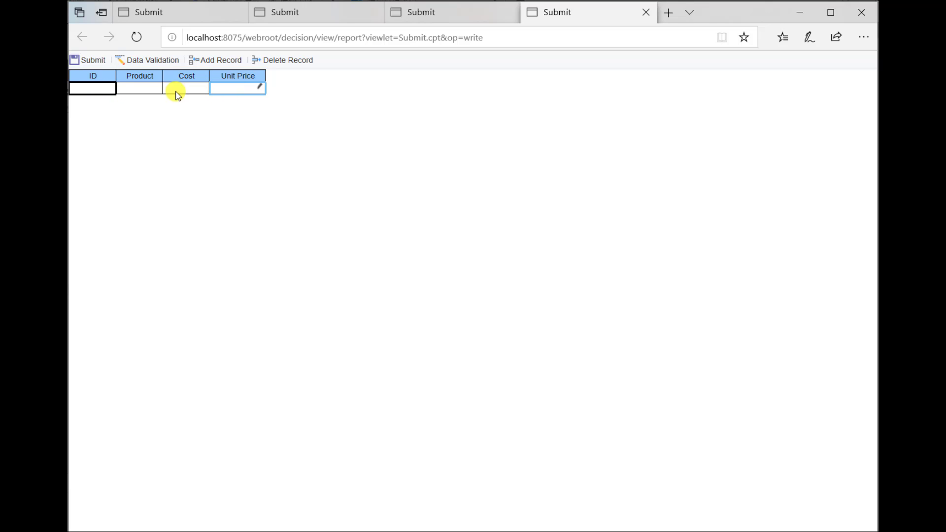
# - Fill the blank record with ID 7, product Milk, cost 5 and unit price 10
pyautogui.click(92, 88)
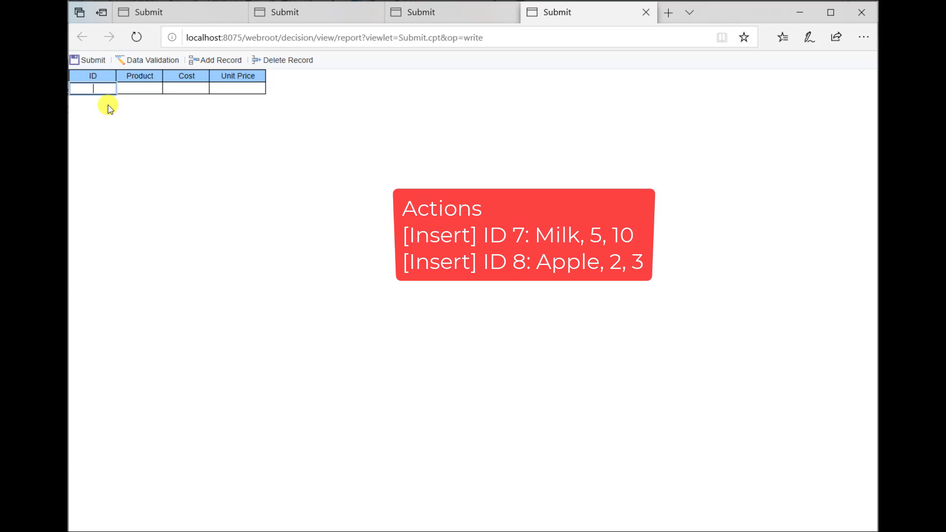
pyautogui.write('7')
pyautogui.click(134, 89)
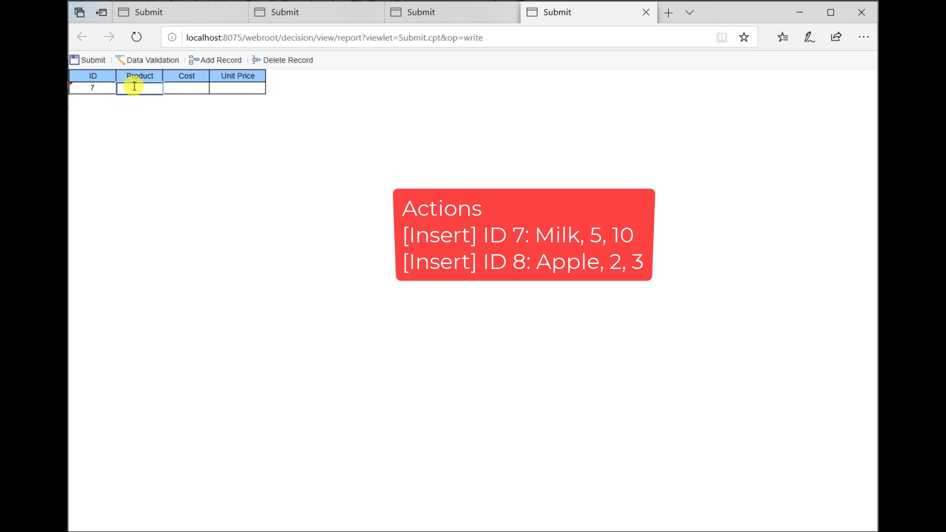
pyautogui.write('Milk')
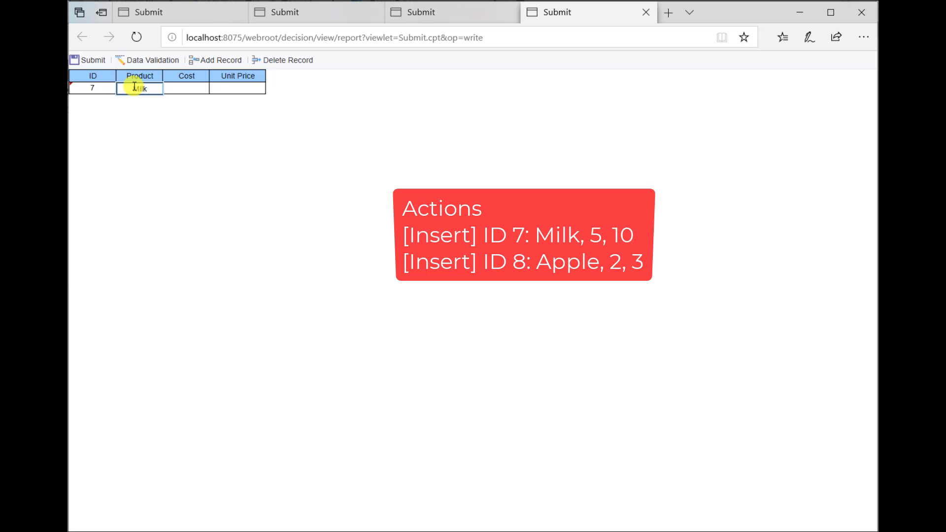
pyautogui.click(174, 88)
pyautogui.write('5')
pyautogui.click(226, 88)
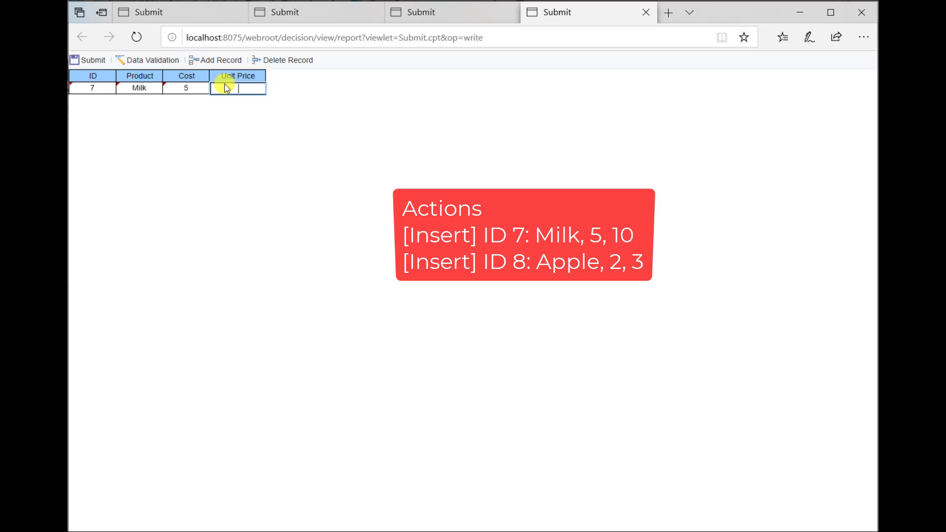
pyautogui.write('10')
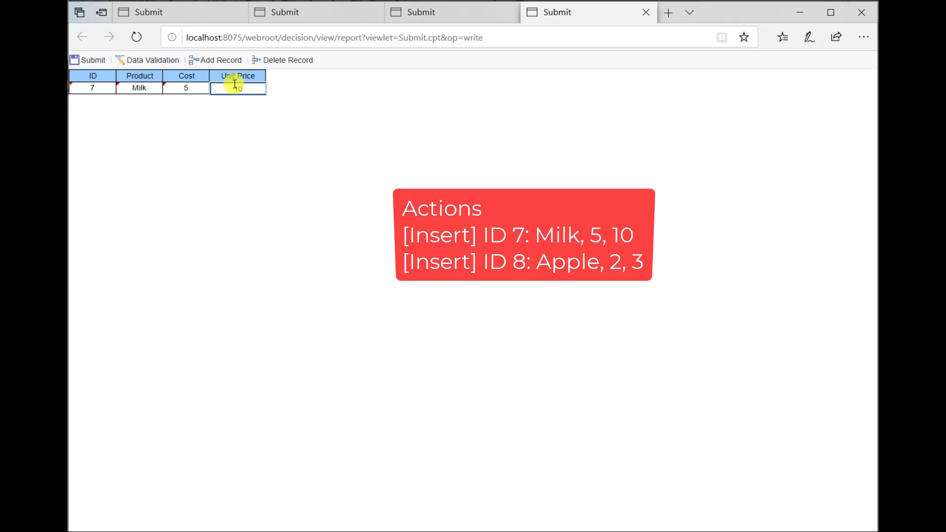
# - Add a second record with ID 8, product Apple, cost 2 and unit price 3, and submit the report
pyautogui.click(206, 60)
pyautogui.click(113, 99)
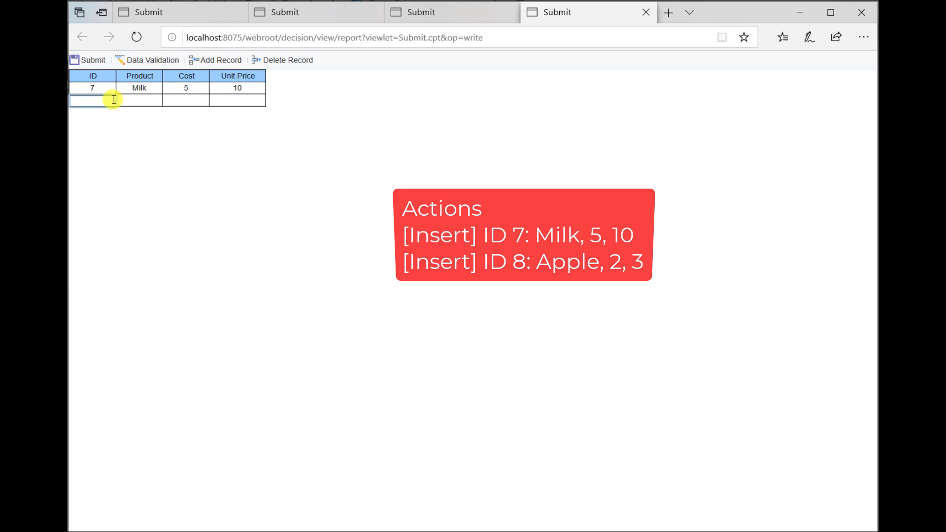
pyautogui.write('8')
pyautogui.click(130, 100)
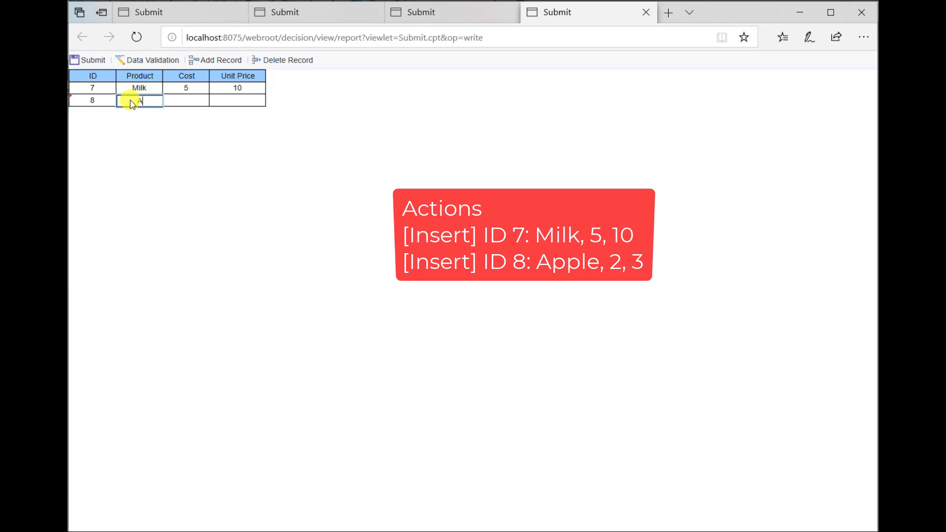
pyautogui.write('Apple')
pyautogui.click(172, 101)
pyautogui.write('2')
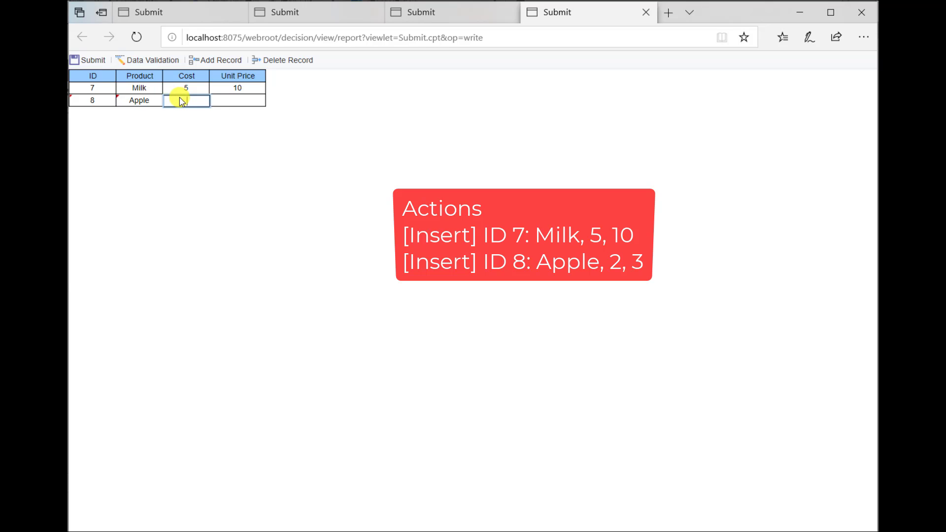
pyautogui.click(217, 100)
pyautogui.write('3')
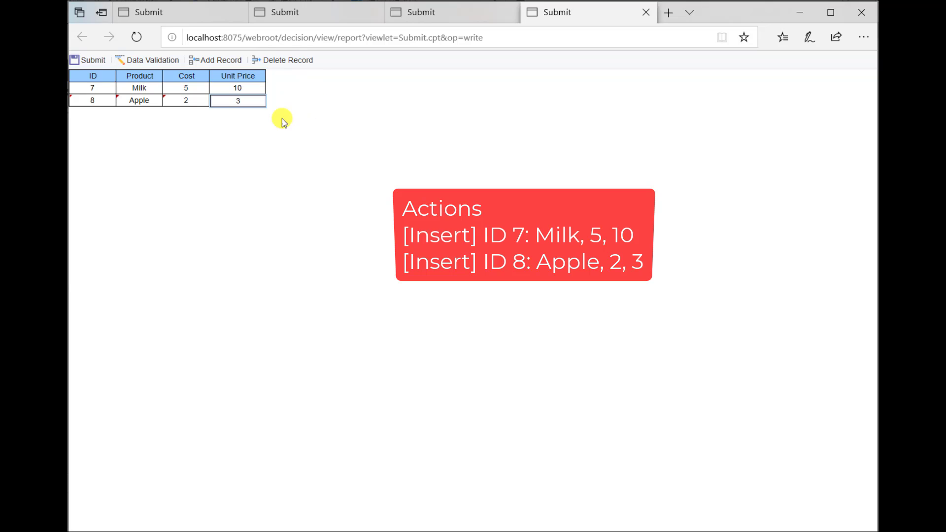
pyautogui.click(93, 60)
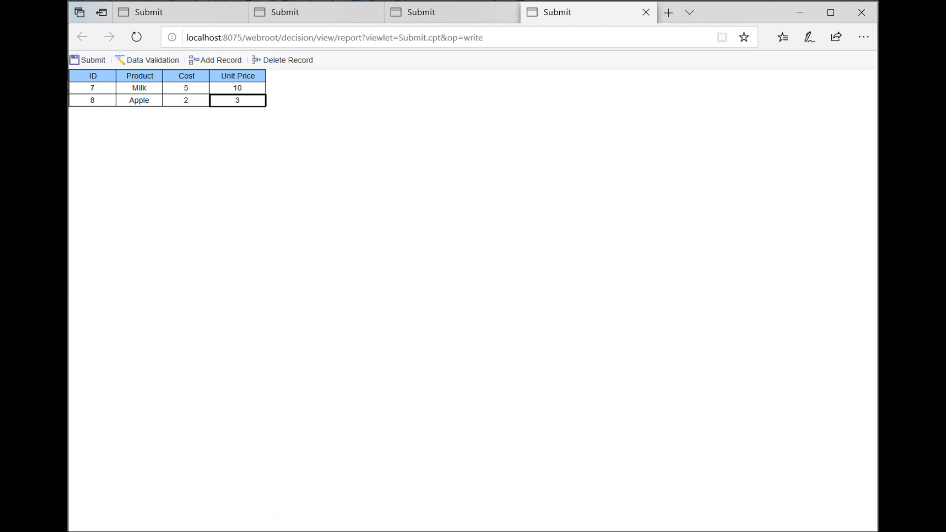
# - Switch back to the FineReport designer and preview the ds1 query data to check the records with IDs 7 and 8
pyautogui.click(187, 531)
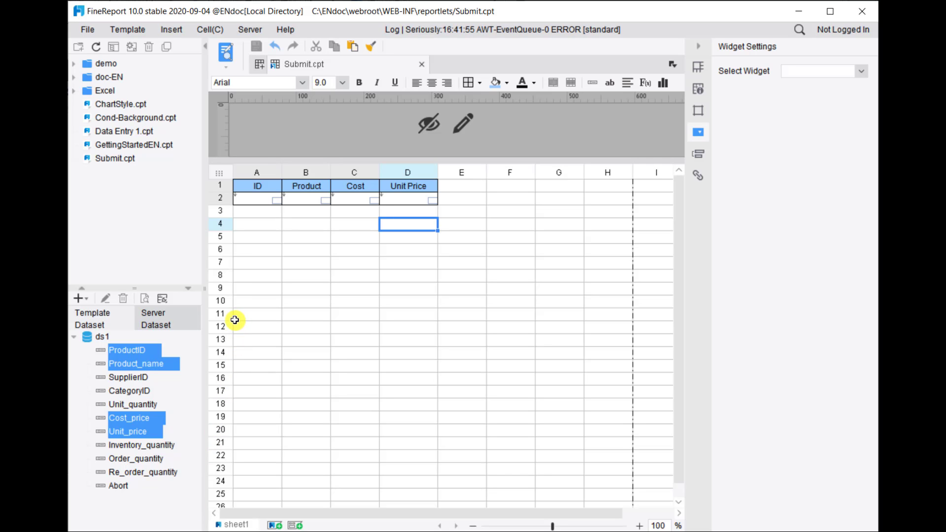
pyautogui.click(105, 338)
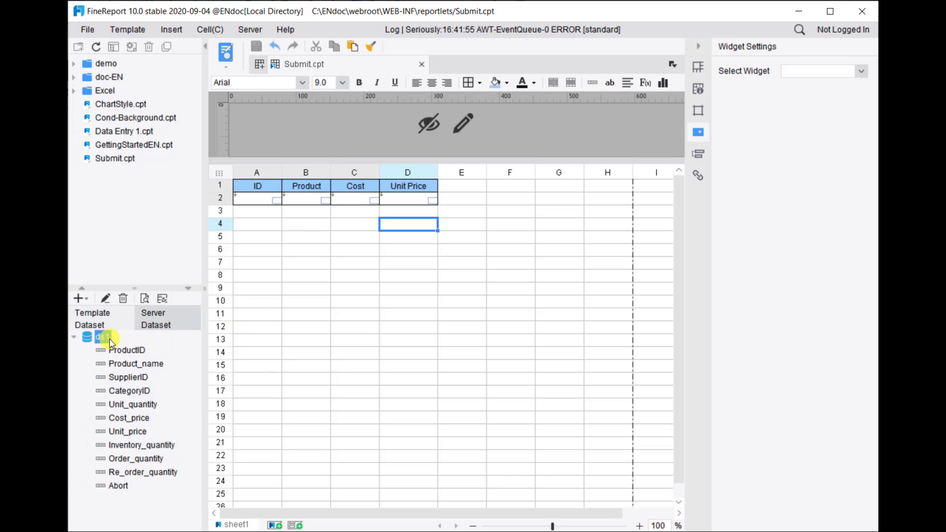
pyautogui.click(108, 298)
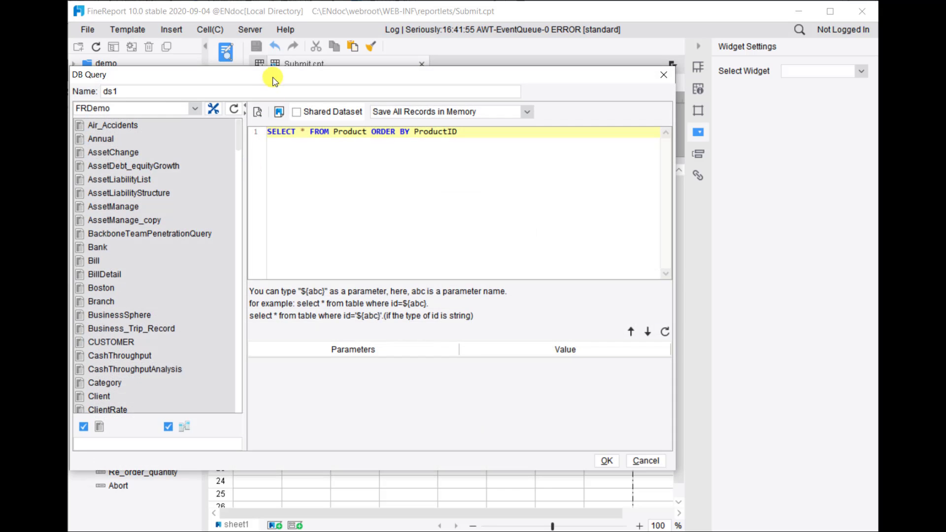
pyautogui.moveTo(276, 75); pyautogui.dragTo(386, 89)
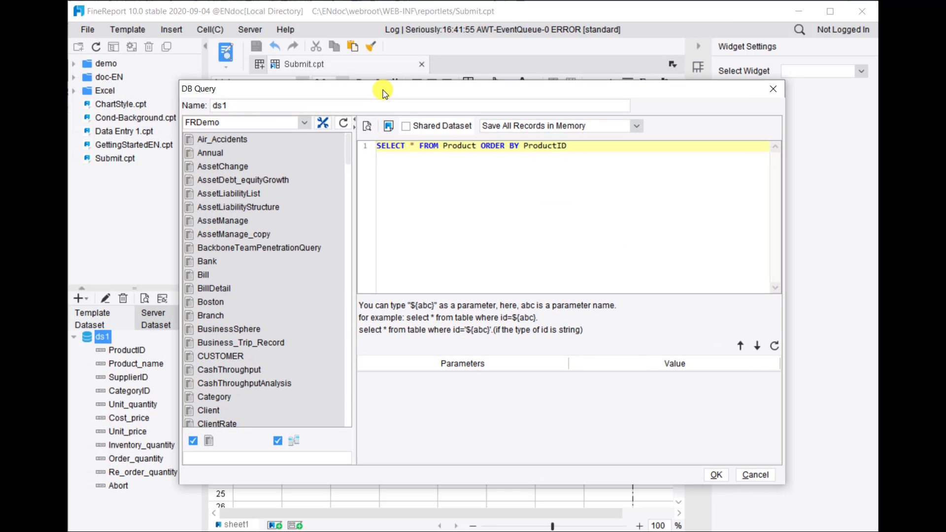
pyautogui.click(368, 128)
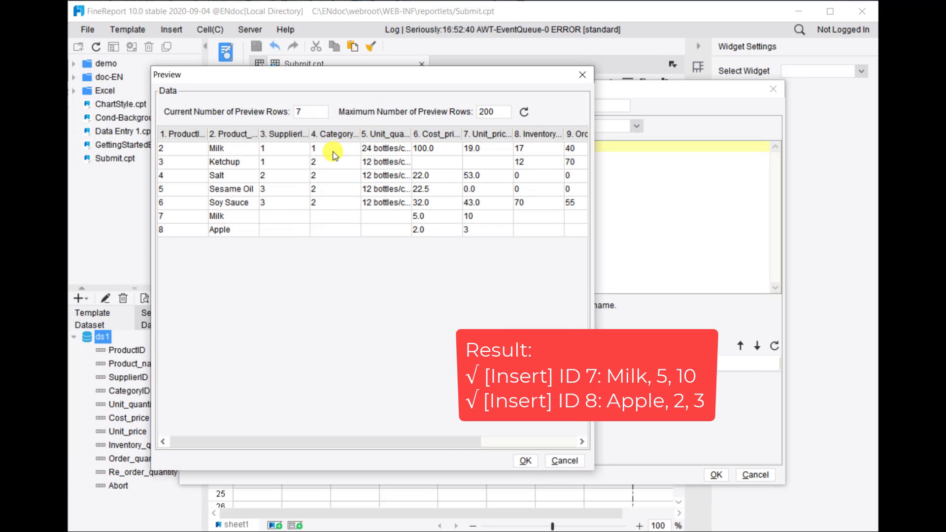
pyautogui.click(217, 216)
pyautogui.click(220, 235)
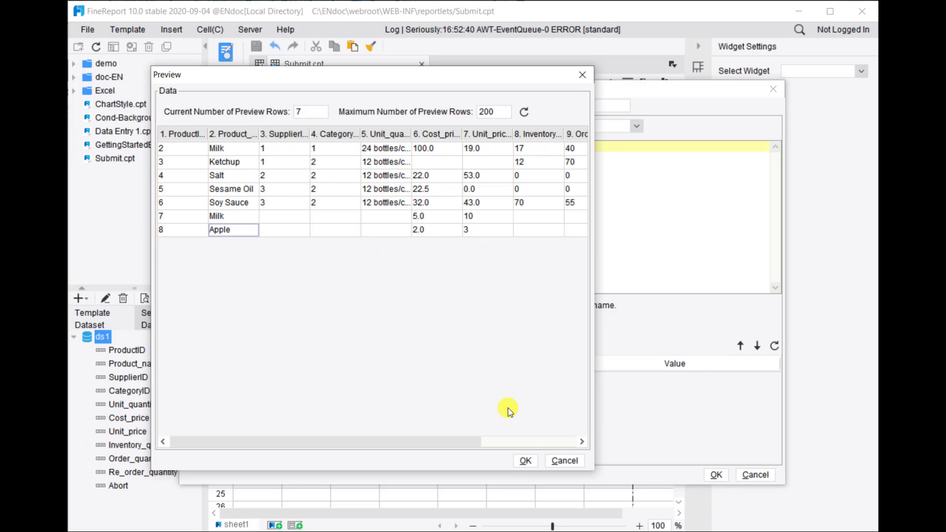
pyautogui.click(526, 461)
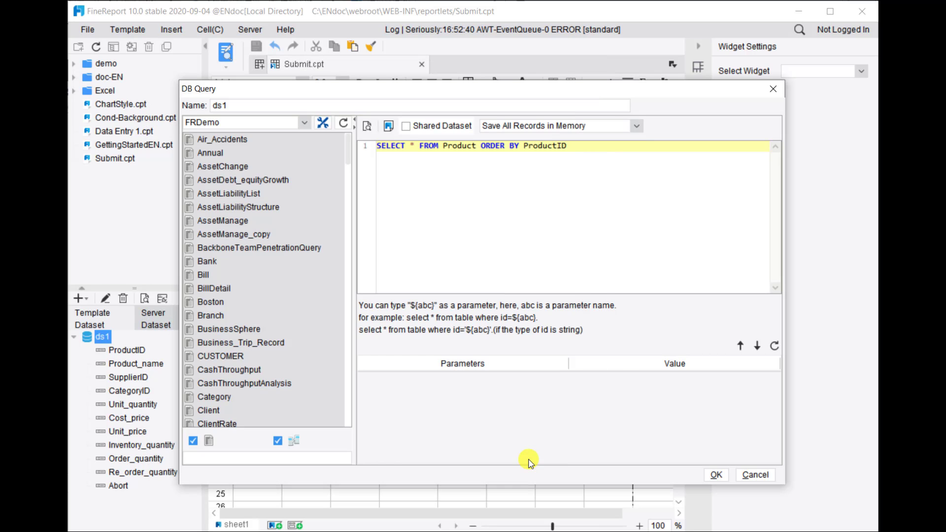
pyautogui.click(717, 476)
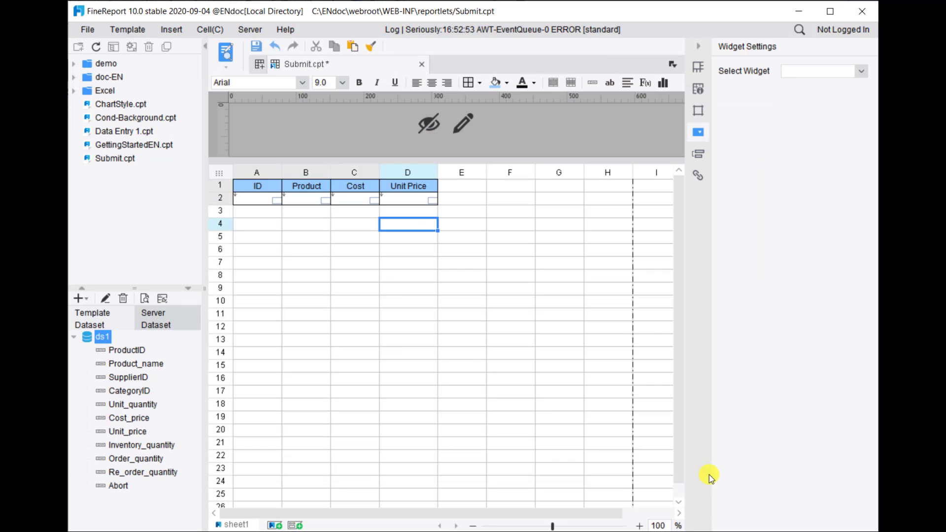
# - Remove the key designation from the ProductID column of the Built-in SQL submission in the data entry attributes
pyautogui.click(271, 214)
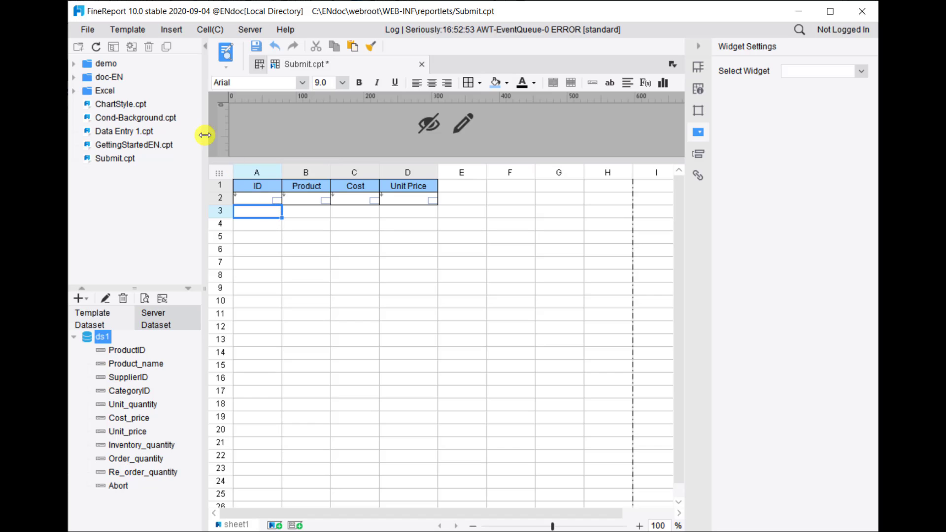
pyautogui.click(134, 32)
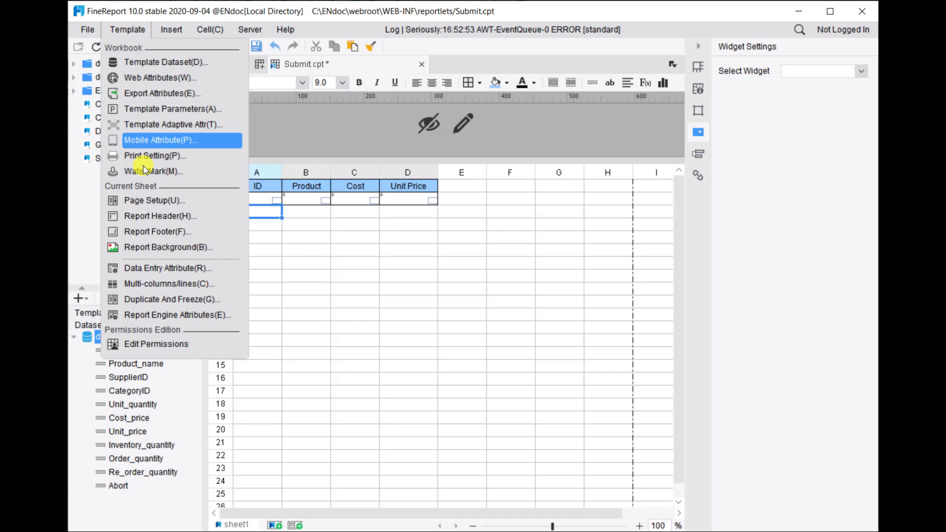
pyautogui.click(173, 269)
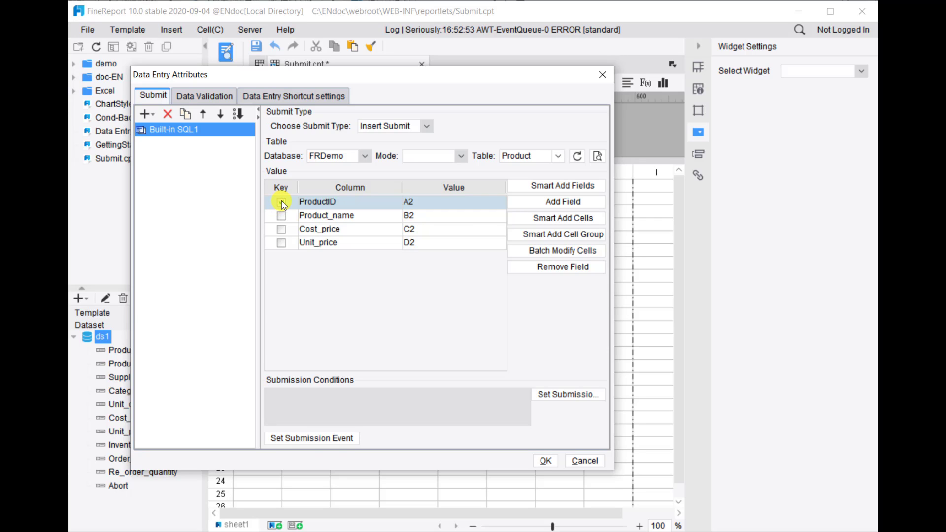
pyautogui.click(279, 204)
pyautogui.click(552, 462)
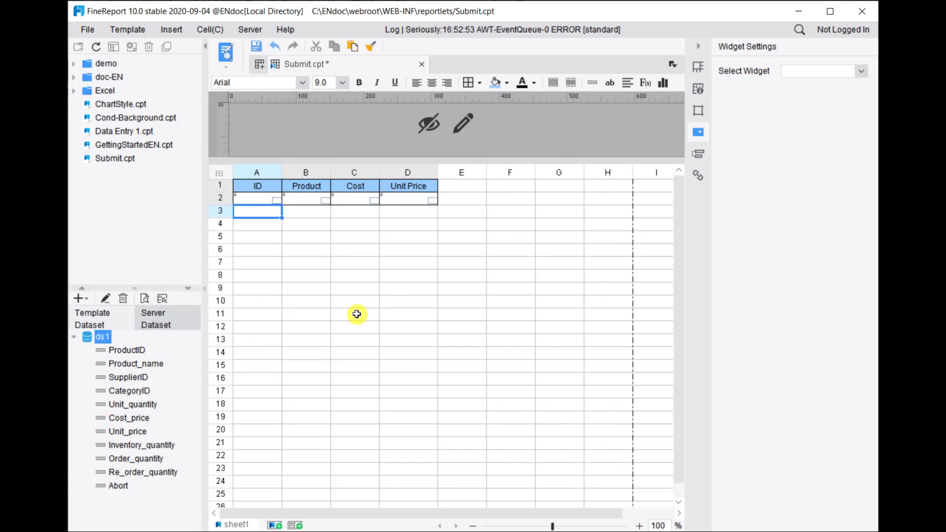
# - Open the data entry preview in the browser and enter a record with ID 9, product Watermelon, cost 4 and unit price 8
pyautogui.click(225, 52)
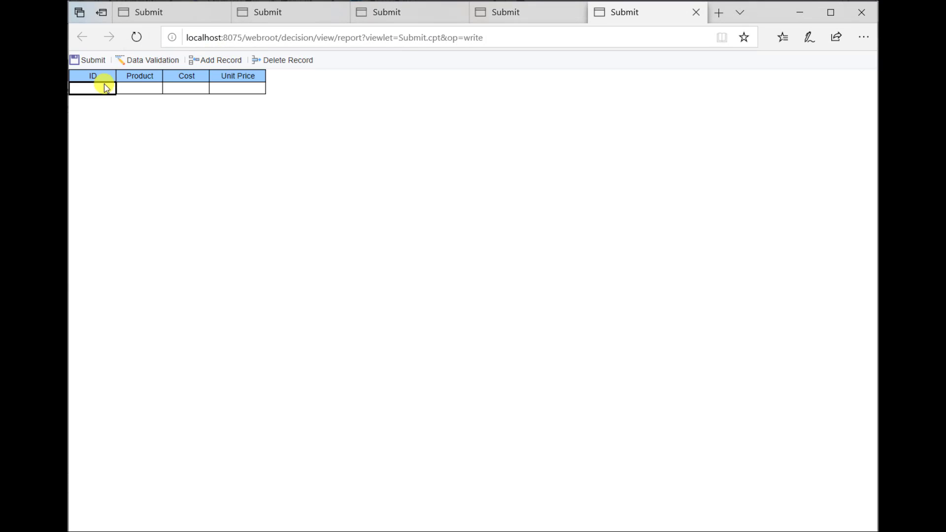
pyautogui.click(104, 84)
pyautogui.write('9')
pyautogui.click(129, 89)
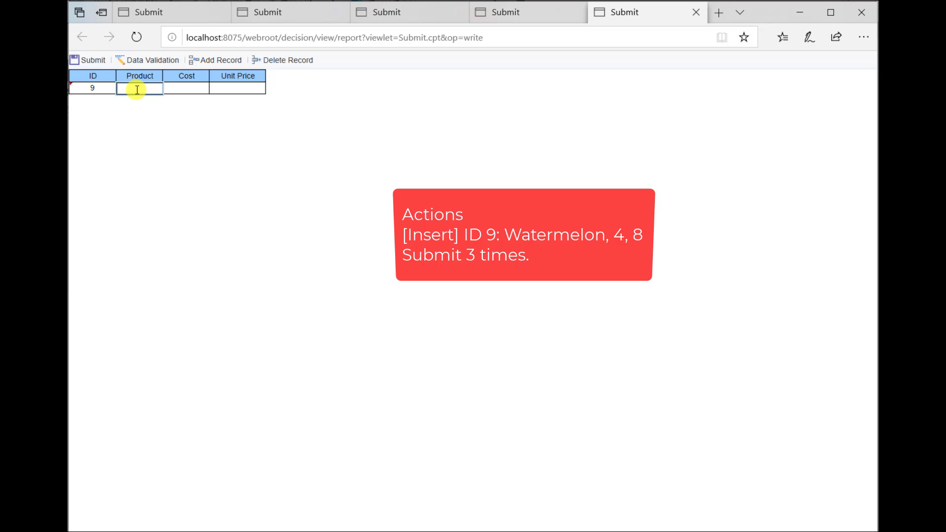
pyautogui.write('W')
pyautogui.write('ater')
pyautogui.write('melon')
pyautogui.click(169, 87)
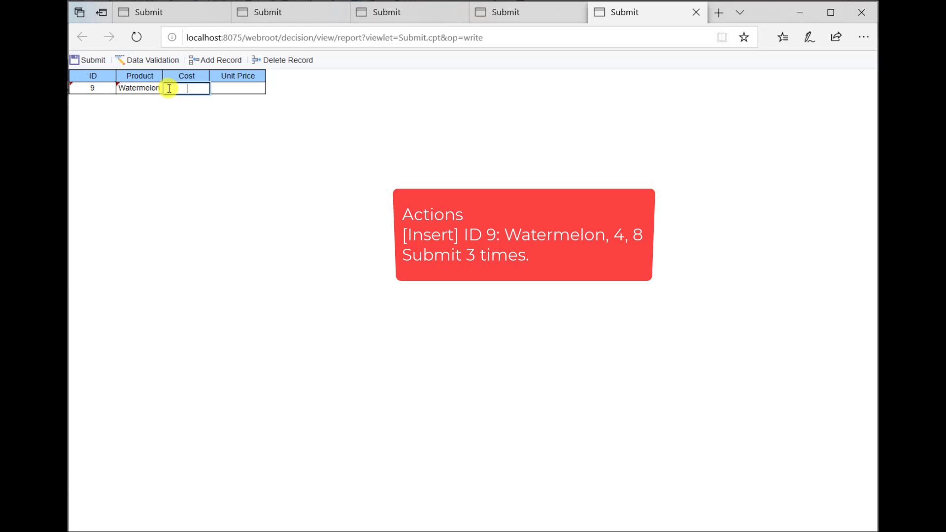
pyautogui.write('4')
pyautogui.click(235, 88)
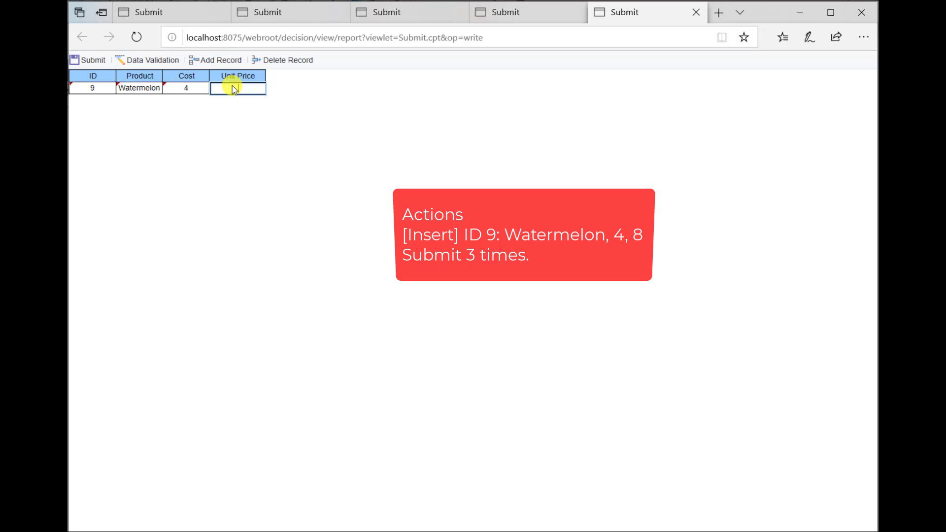
pyautogui.write('8')
# - Submit the same Watermelon record three times
pyautogui.click(244, 123)
pyautogui.click(93, 61)
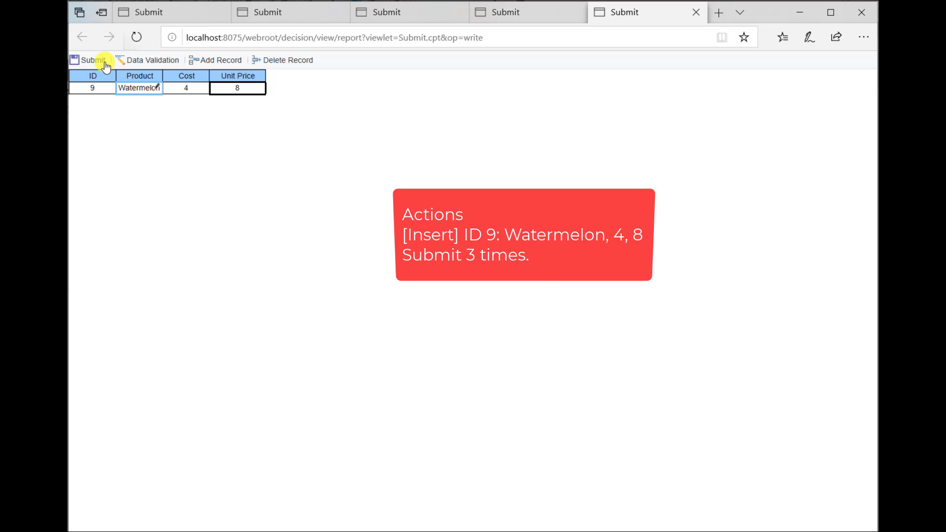
pyautogui.click(104, 63)
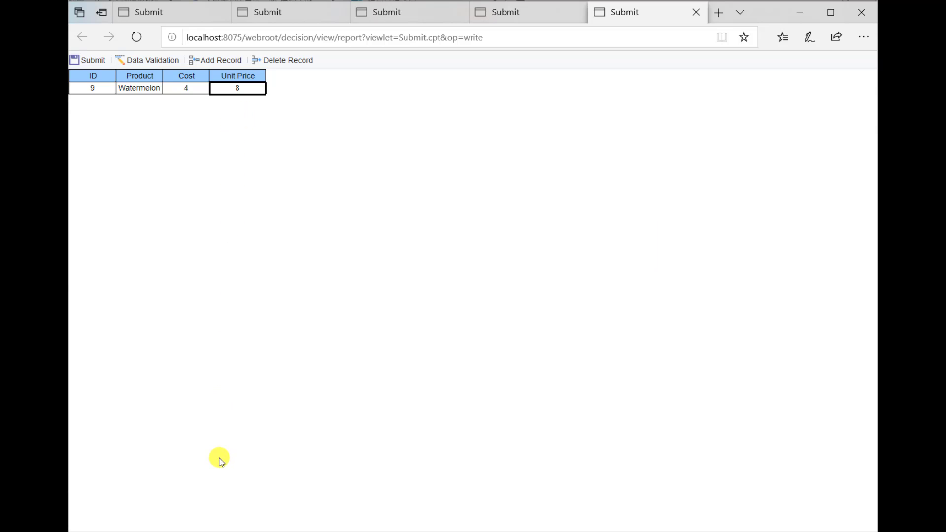
# - Back in the FineReport designer, preview the ds1 query data to check the Watermelon records with ID 9
pyautogui.click(199, 531)
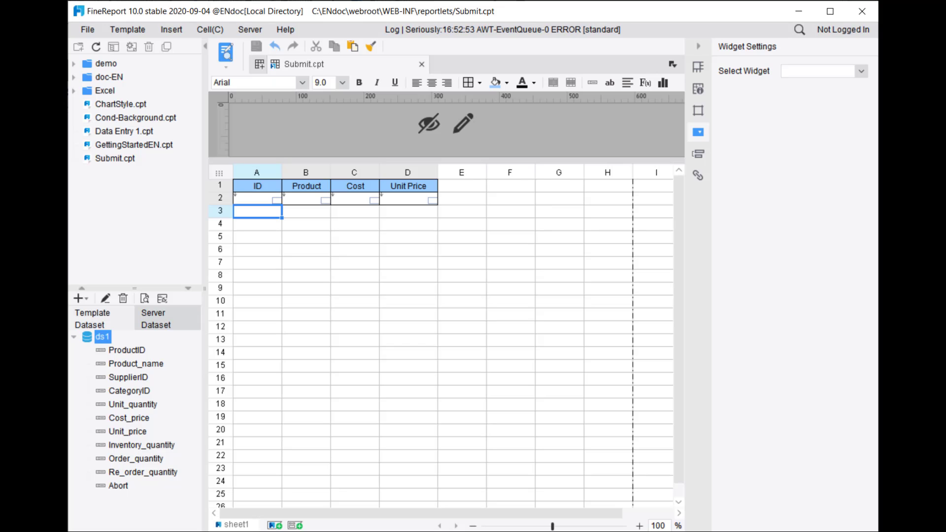
pyautogui.click(105, 298)
pyautogui.moveTo(261, 77); pyautogui.dragTo(326, 82)
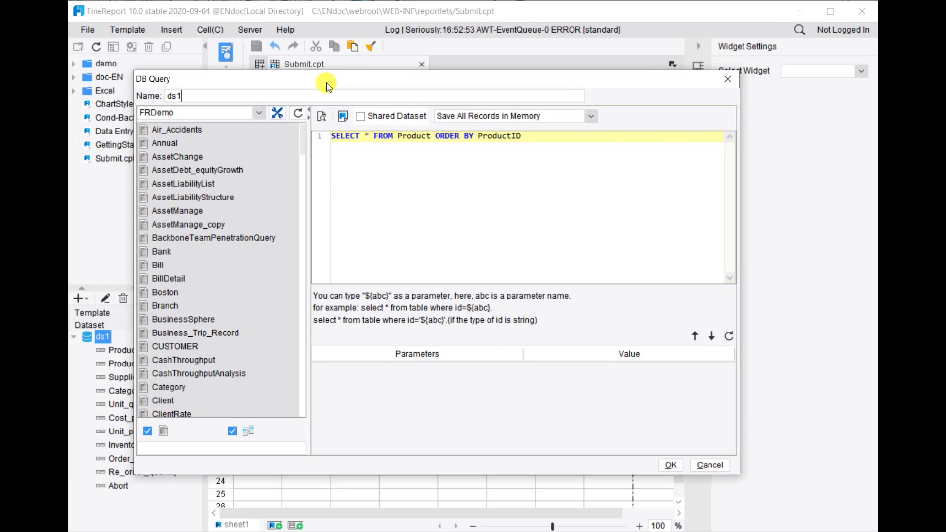
pyautogui.click(324, 122)
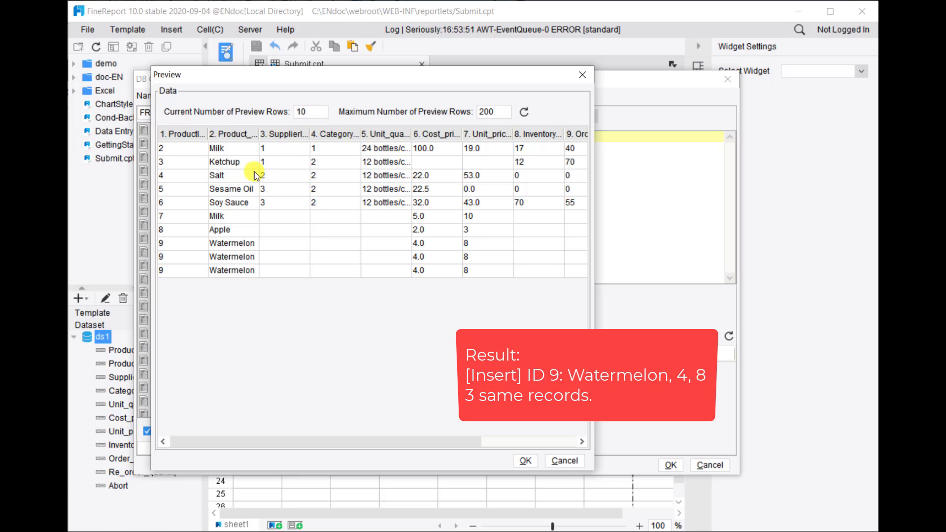
pyautogui.click(185, 271)
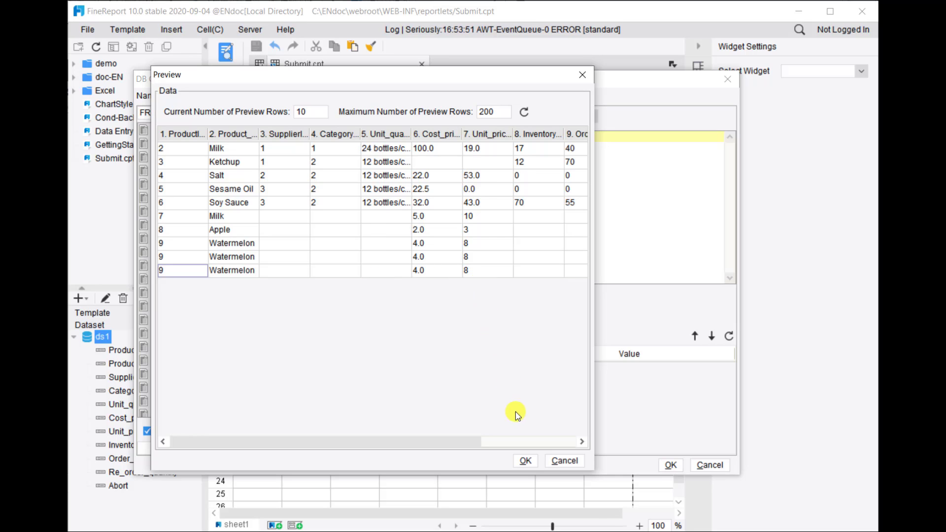
pyautogui.click(525, 459)
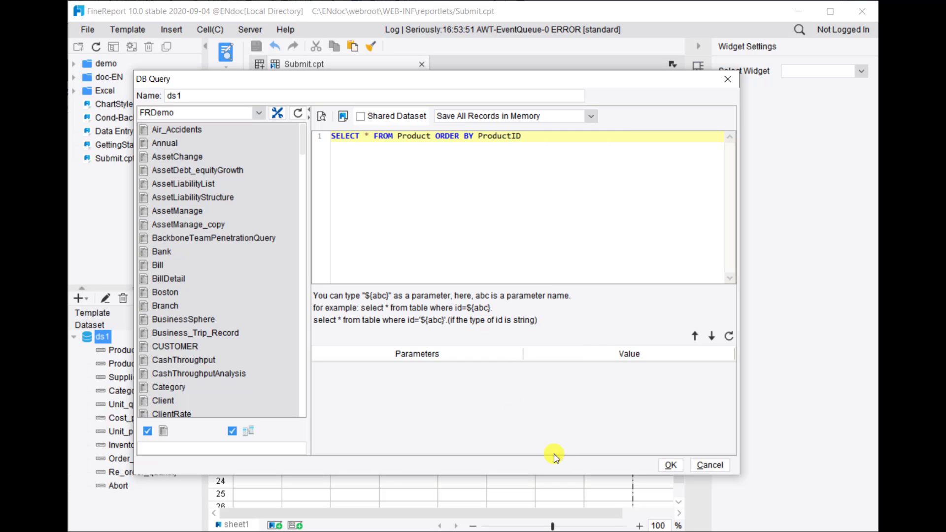
pyautogui.click(671, 465)
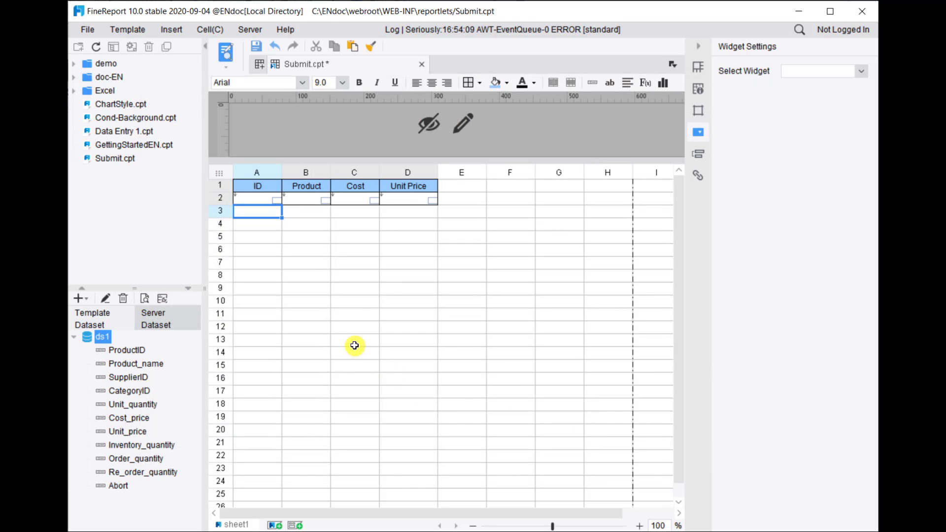
pyautogui.click(334, 311)
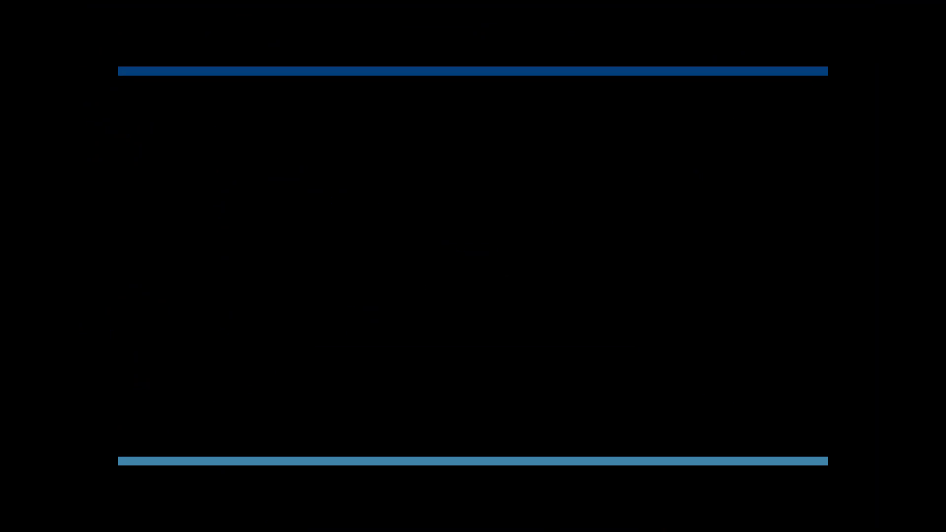